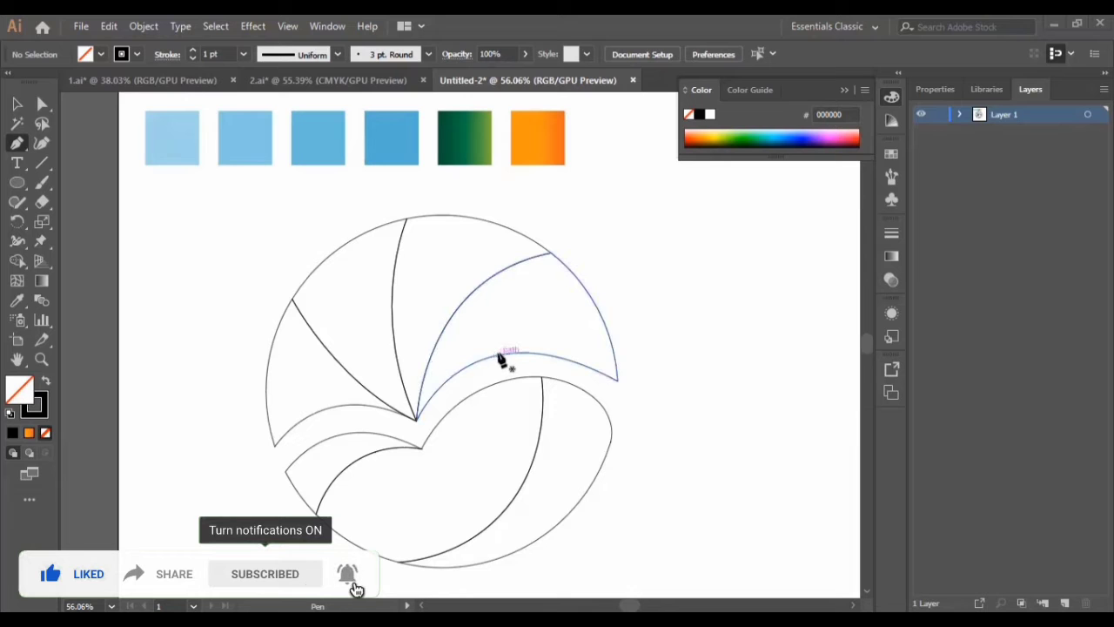
# Step: Finish the Pen path, select the whole circular outline and try a black fill
pyautogui.press('v')
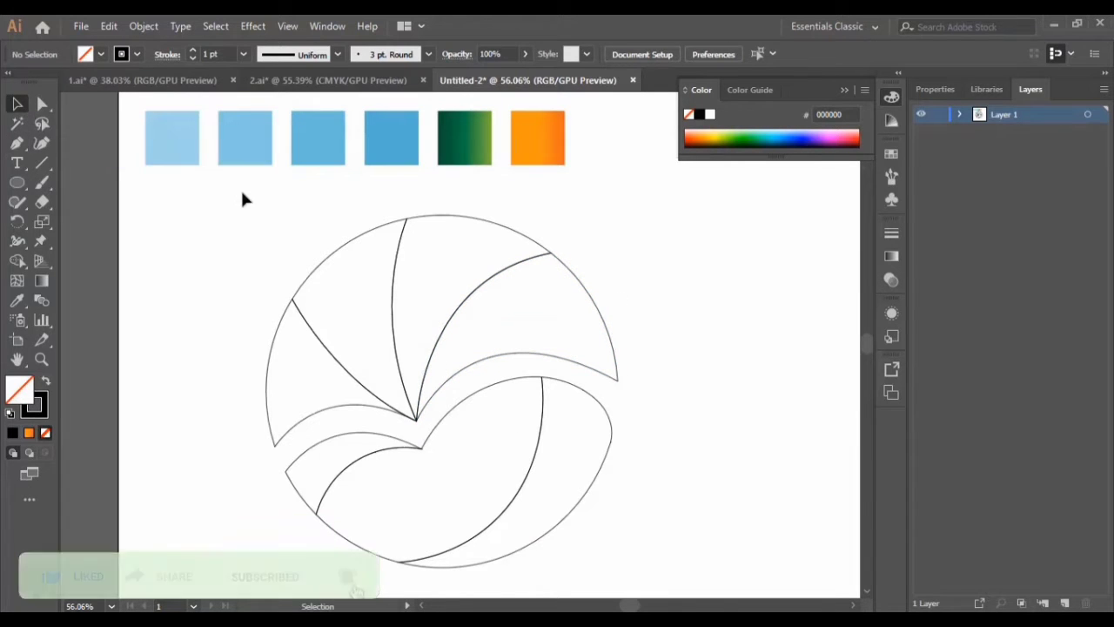
pyautogui.moveTo(250, 230); pyautogui.dragTo(634, 544)
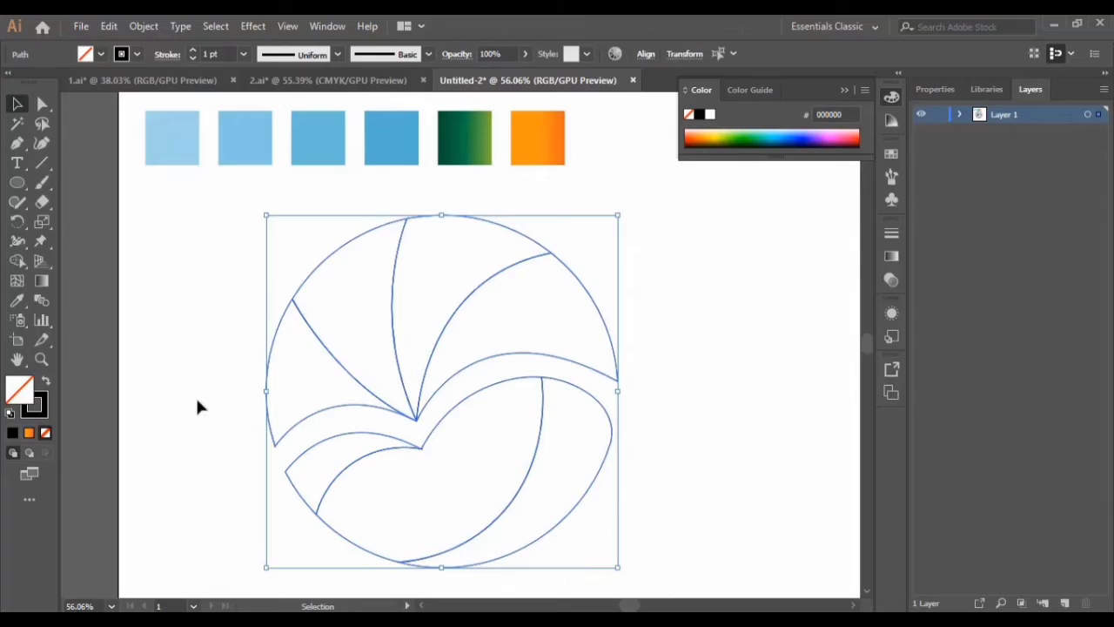
pyautogui.click(14, 433)
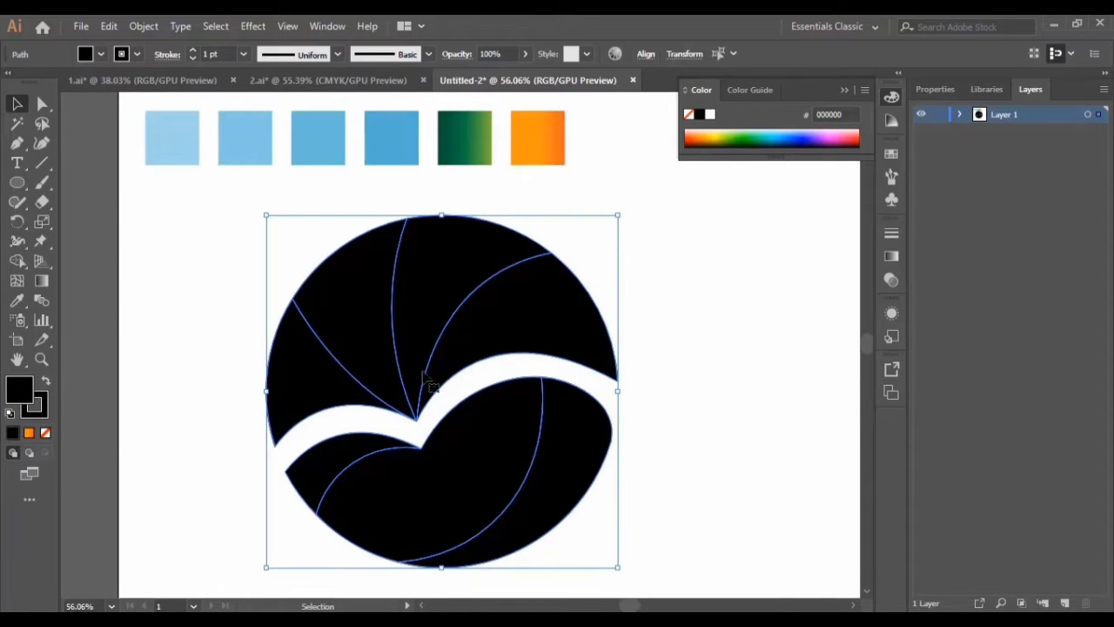
pyautogui.click(679, 315)
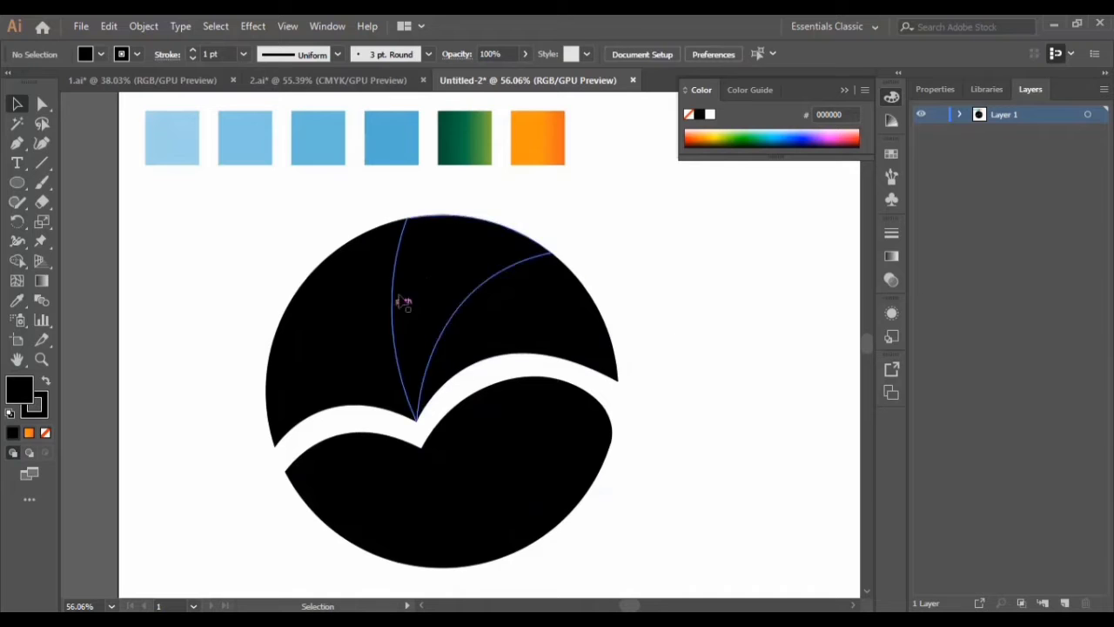
# Step: Undo the black fill and marquee-select all the outline curves again
pyautogui.hotkey('ctrl', 'z')
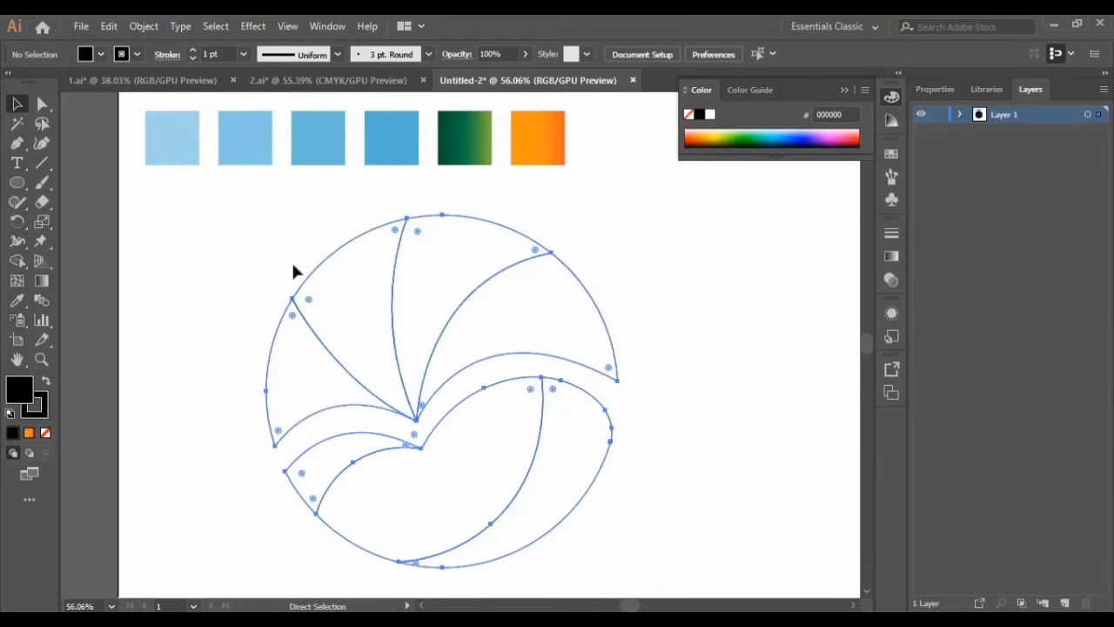
pyautogui.press('v')
pyautogui.moveTo(231, 212); pyautogui.dragTo(687, 548)
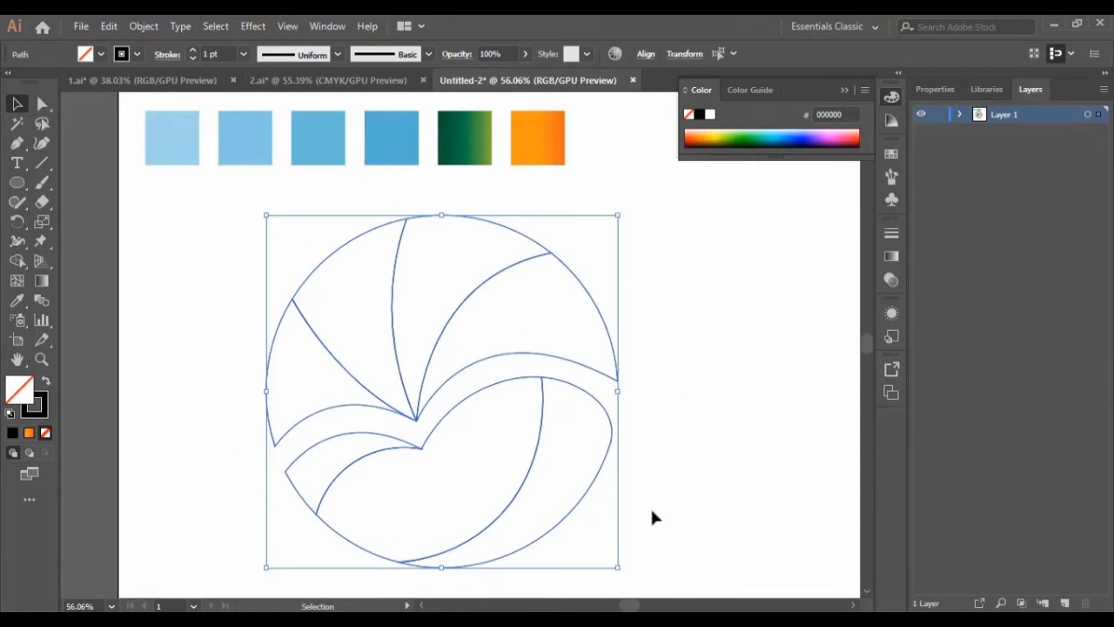
# Step: Use Shape Builder with a black fill to turn all seven enclosed regions into shapes
pyautogui.click(16, 260)
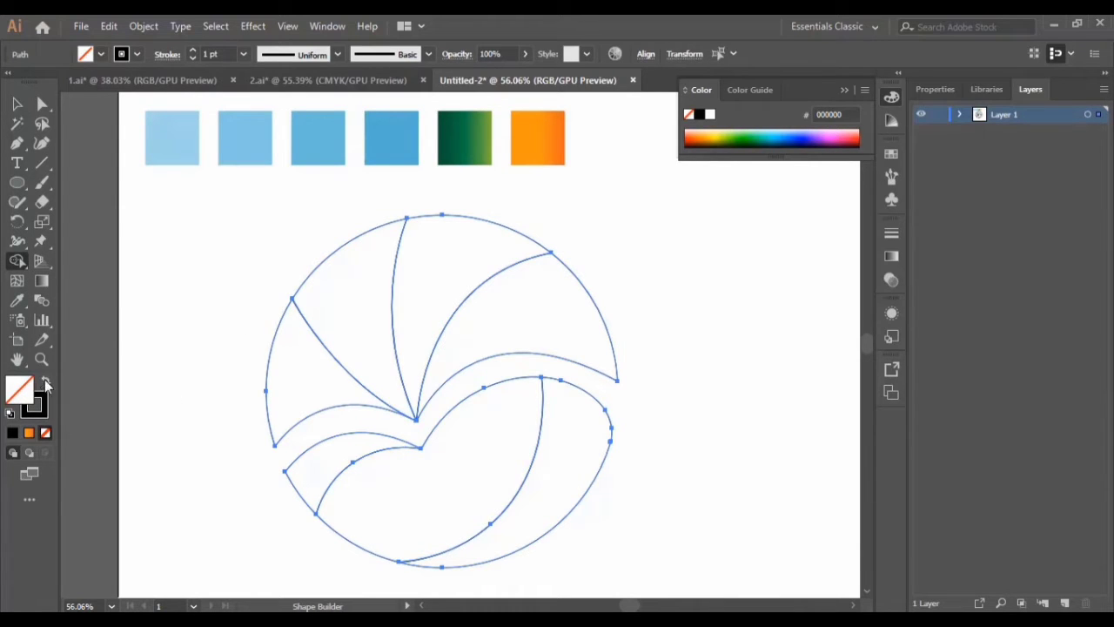
pyautogui.click(45, 382)
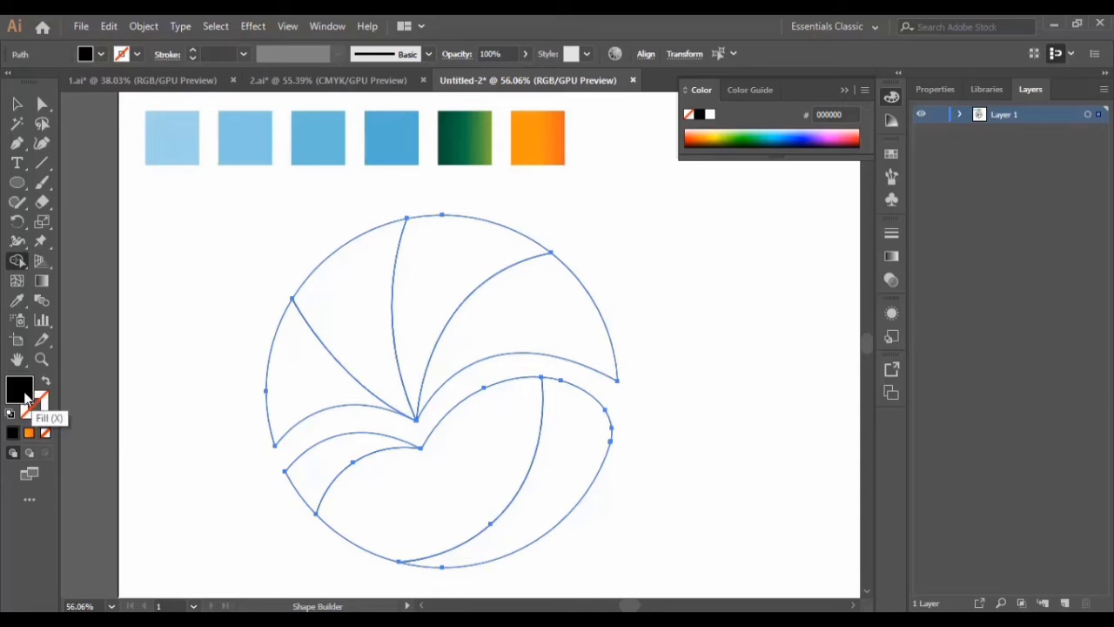
pyautogui.click(576, 460)
pyautogui.click(455, 457)
pyautogui.click(313, 463)
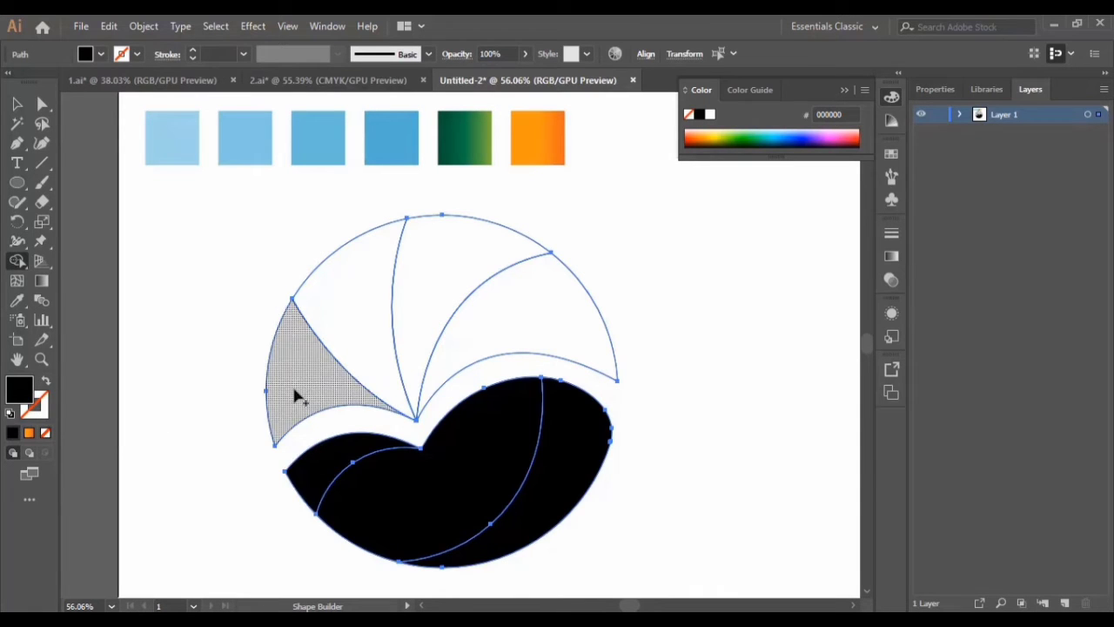
pyautogui.click(294, 393)
pyautogui.click(348, 313)
pyautogui.click(443, 294)
pyautogui.click(550, 340)
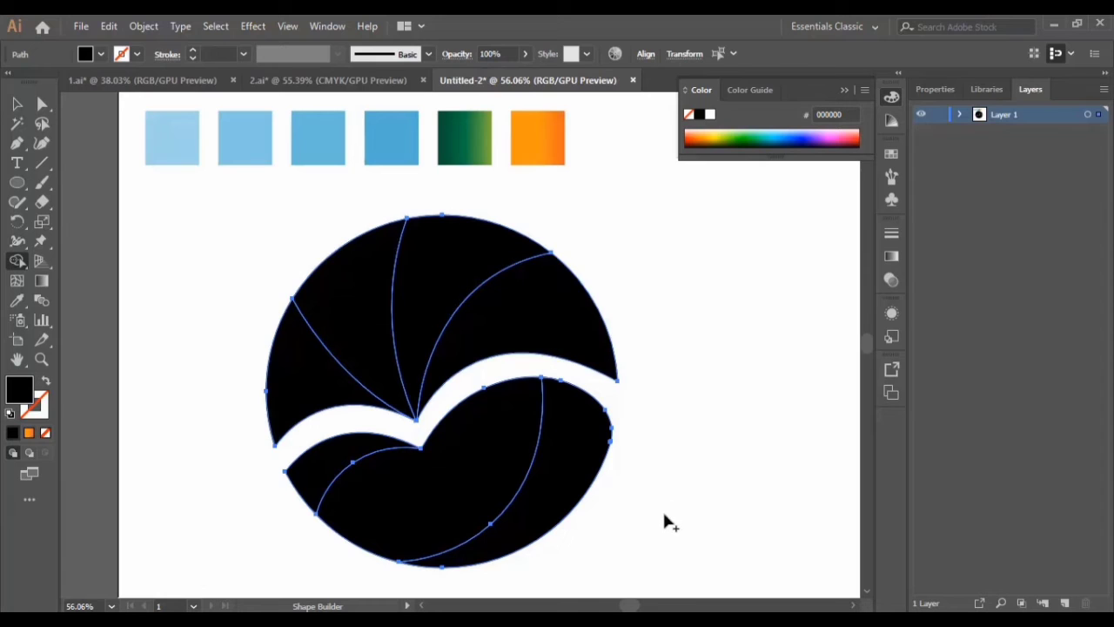
pyautogui.press('v')
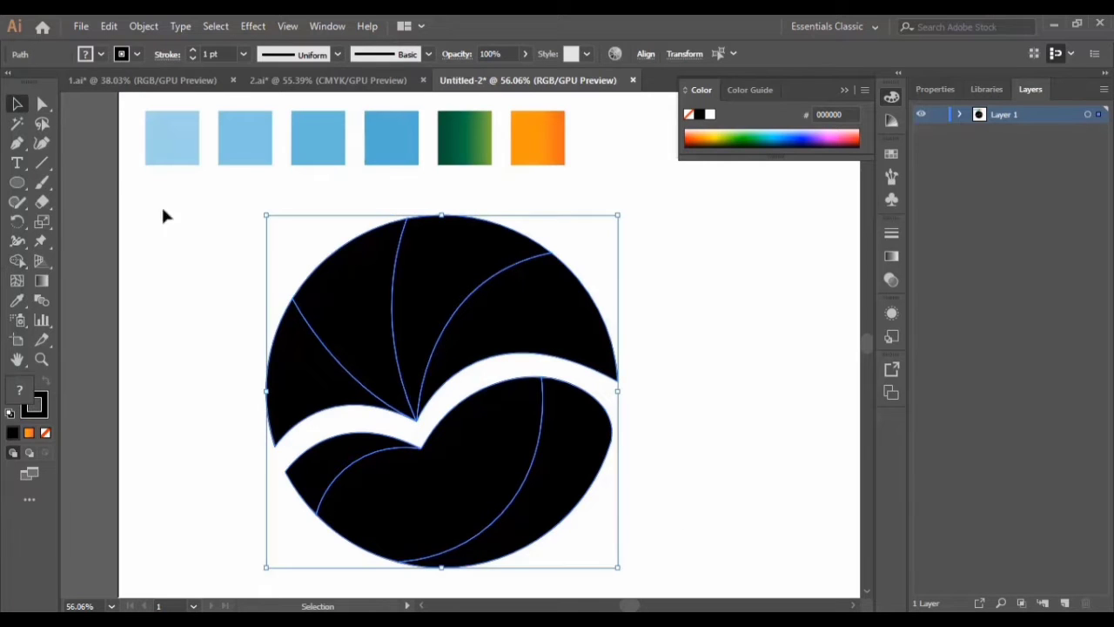
pyautogui.click(691, 391)
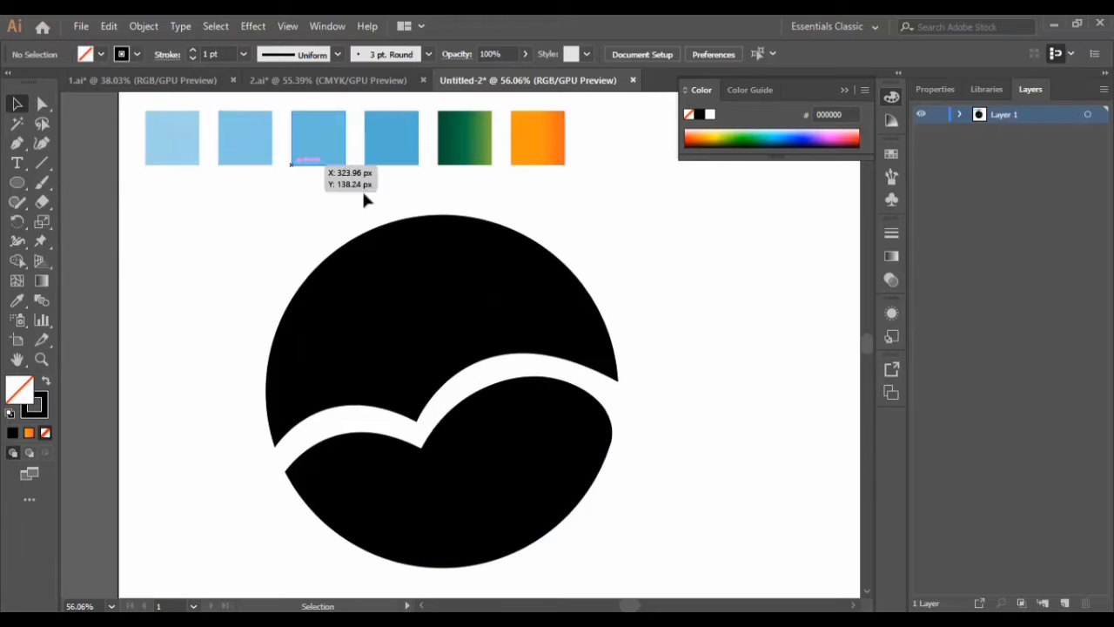
# Step: Eyedrop the lightest blue onto the upper-right wedge and the second blue onto its neighbour
pyautogui.click(542, 311)
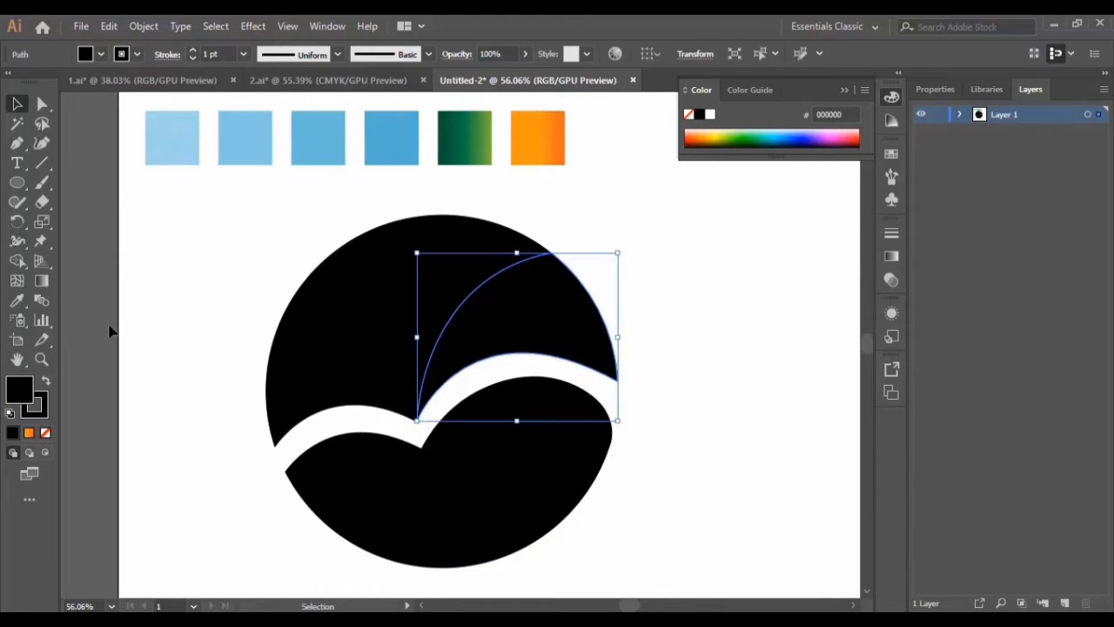
pyautogui.click(18, 302)
pyautogui.click(179, 136)
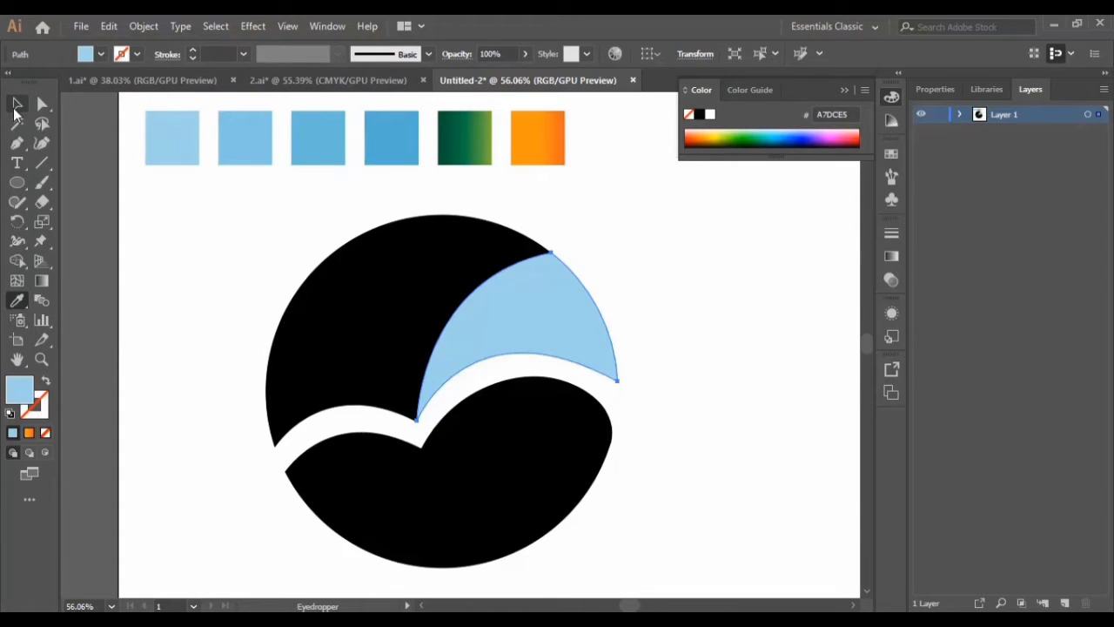
pyautogui.click(17, 105)
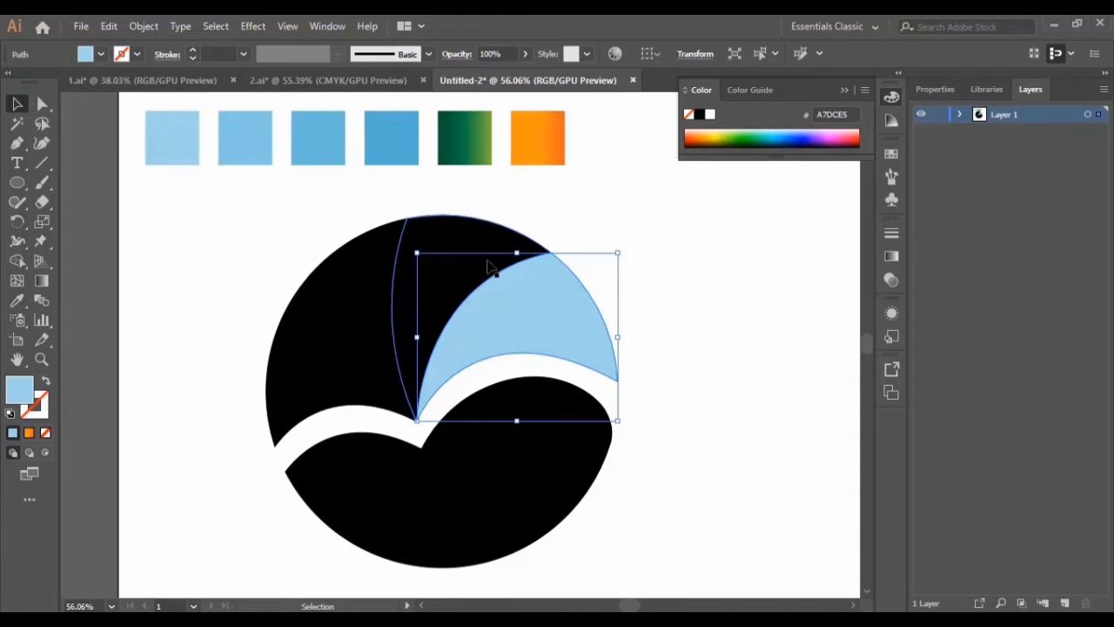
pyautogui.click(465, 234)
pyautogui.click(17, 299)
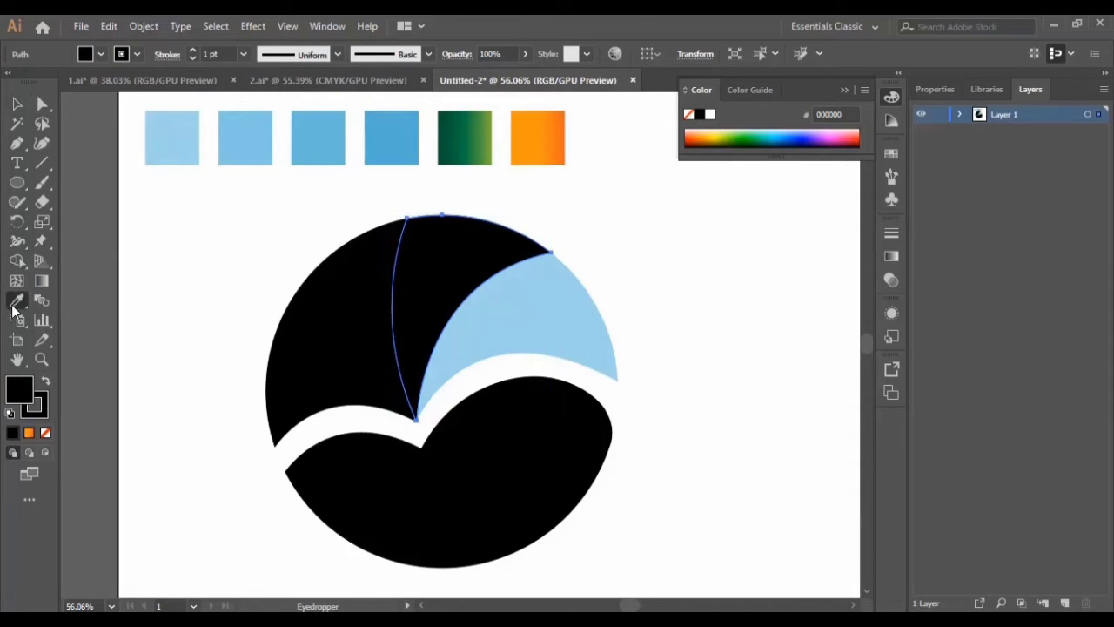
pyautogui.click(252, 138)
pyautogui.click(16, 104)
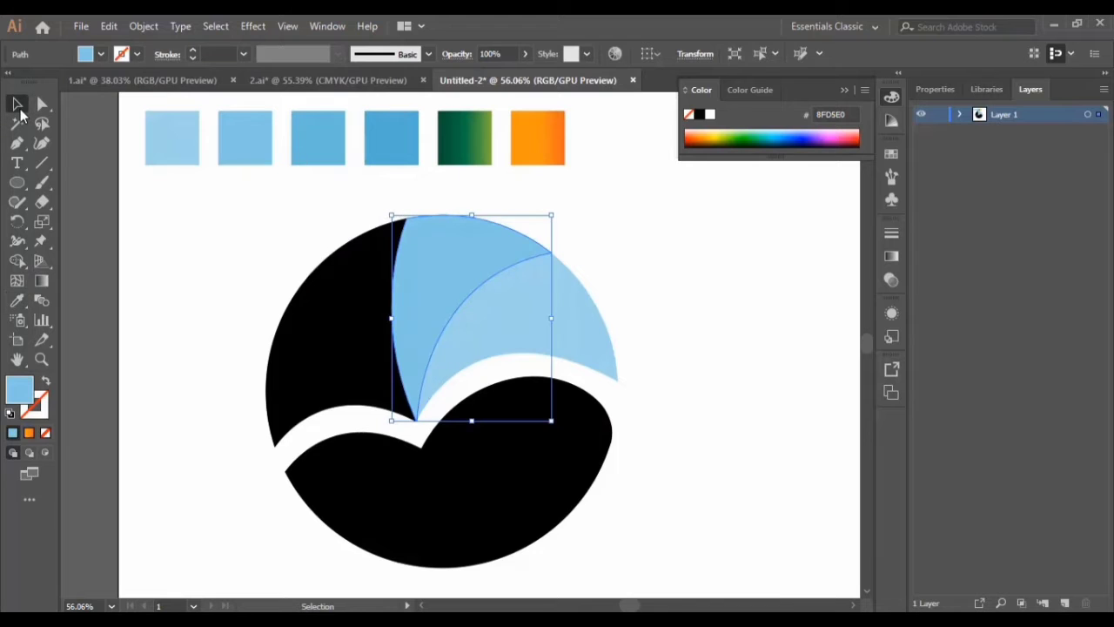
# Step: Give the upper-left wedge the third blue and the lower-left wedge the darkest blue
pyautogui.click(345, 293)
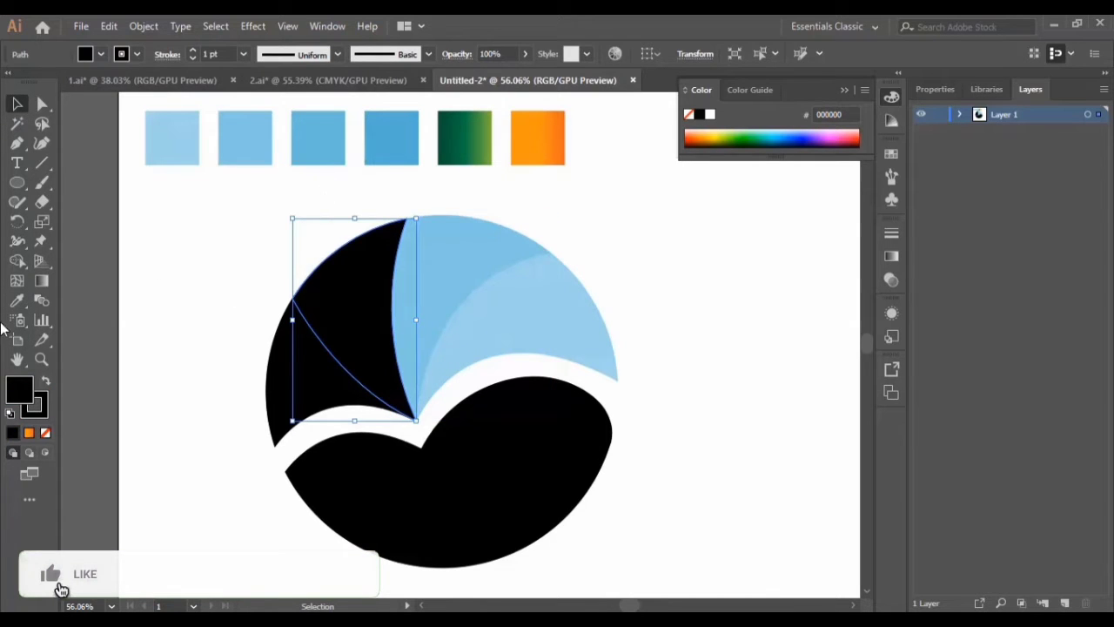
pyautogui.click(17, 300)
pyautogui.click(317, 139)
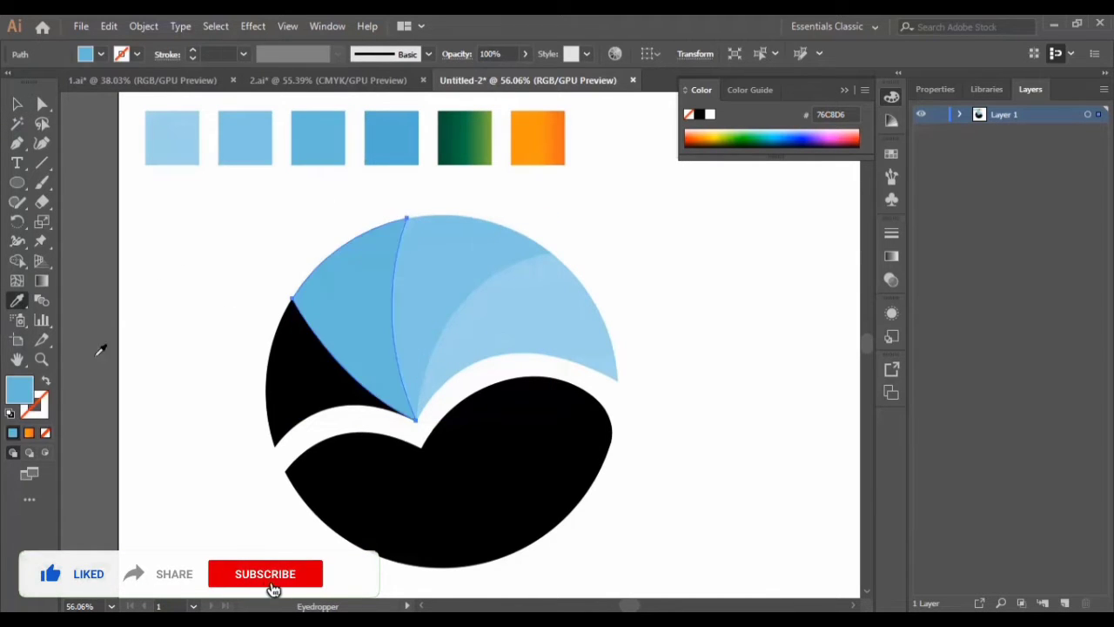
pyautogui.press('v')
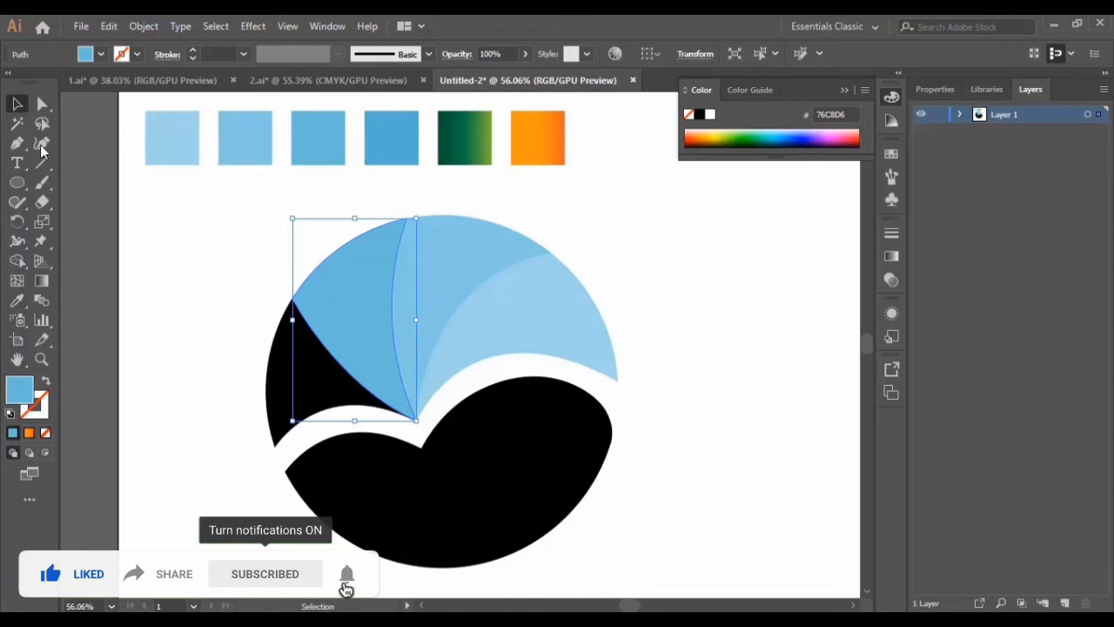
pyautogui.click(291, 394)
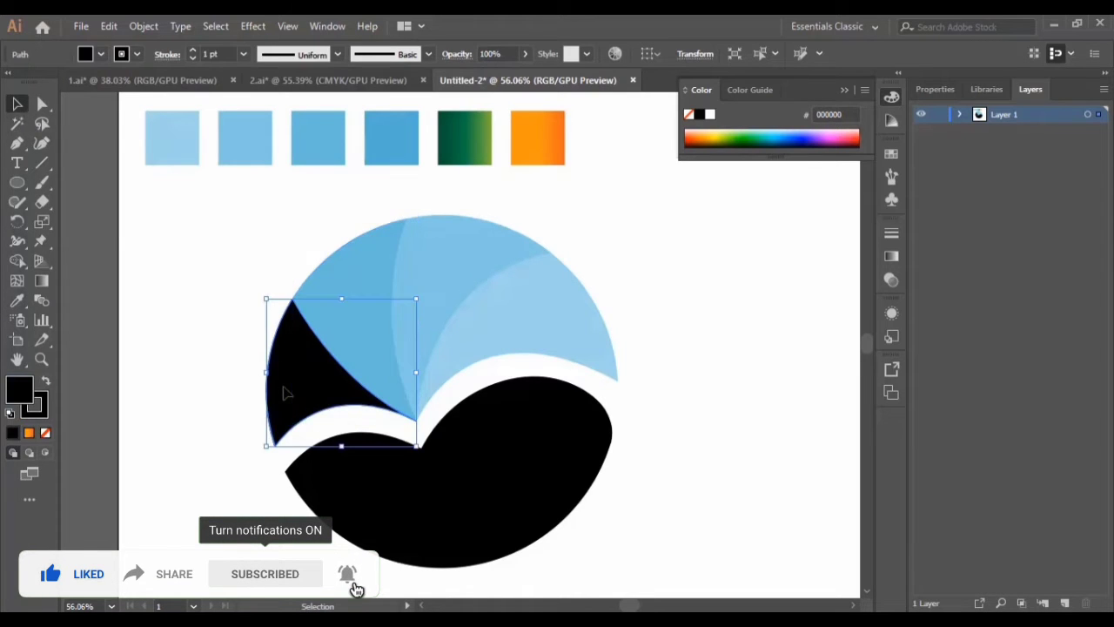
pyautogui.click(17, 301)
pyautogui.click(392, 136)
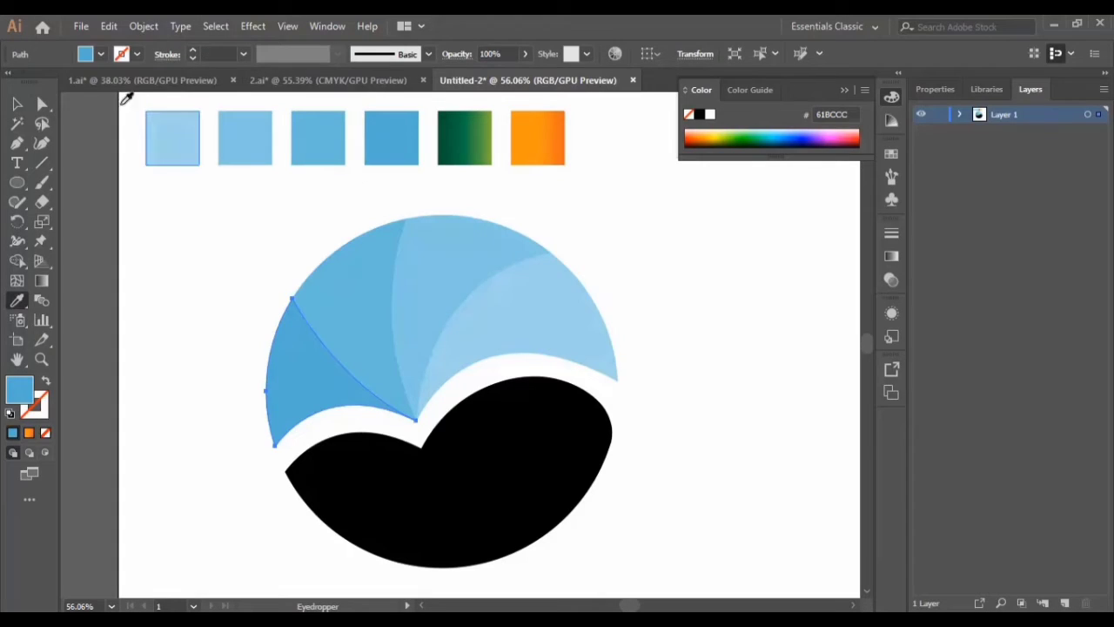
pyautogui.click(17, 104)
pyautogui.click(614, 319)
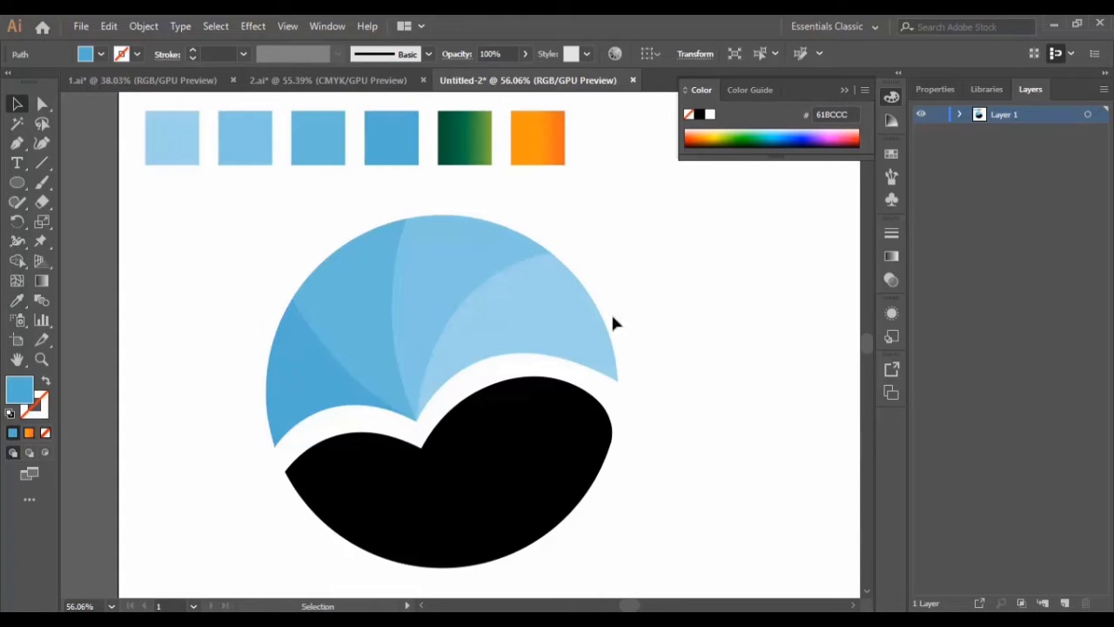
# Step: Reselect the light-blue upper-right wedge with the Eyedropper active, then deselect
pyautogui.click(555, 313)
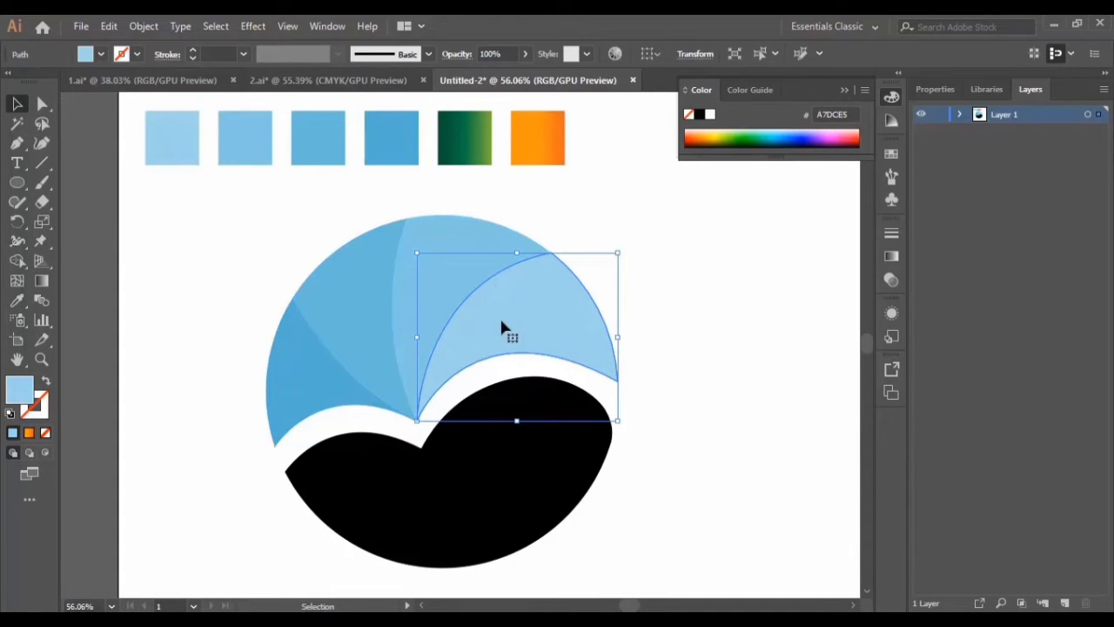
pyautogui.click(18, 302)
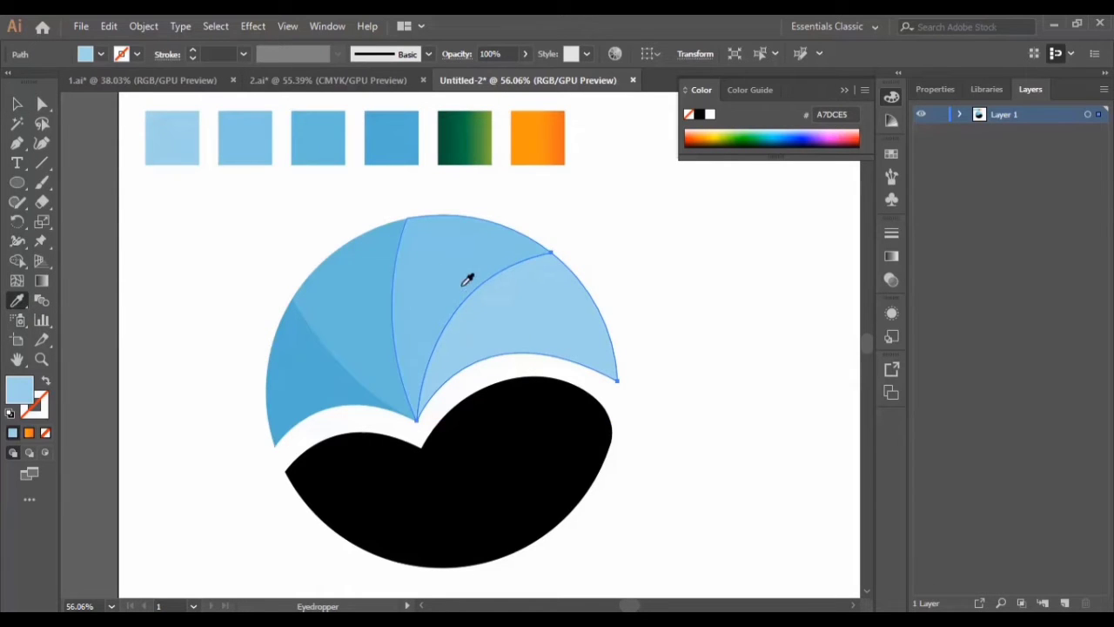
pyautogui.press('v')
pyautogui.click(684, 353)
pyautogui.scroll(-2, 684, 353)
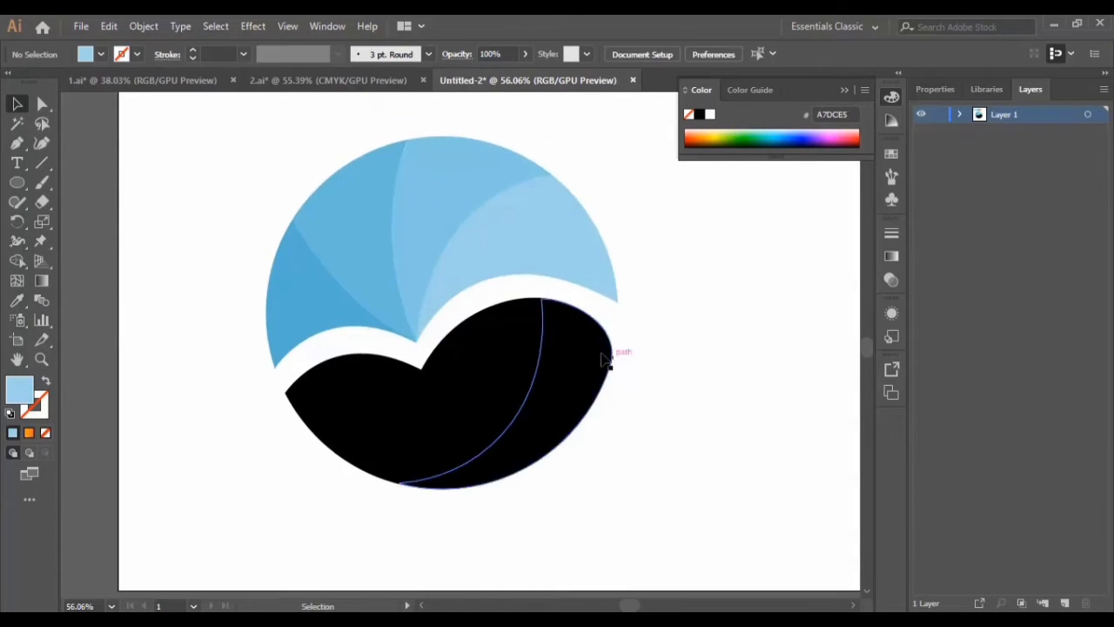
# Step: Apply the green gradient swatch to the lower-right crescent with the Eyedropper
pyautogui.click(566, 360)
pyautogui.scroll(2, 671, 367)
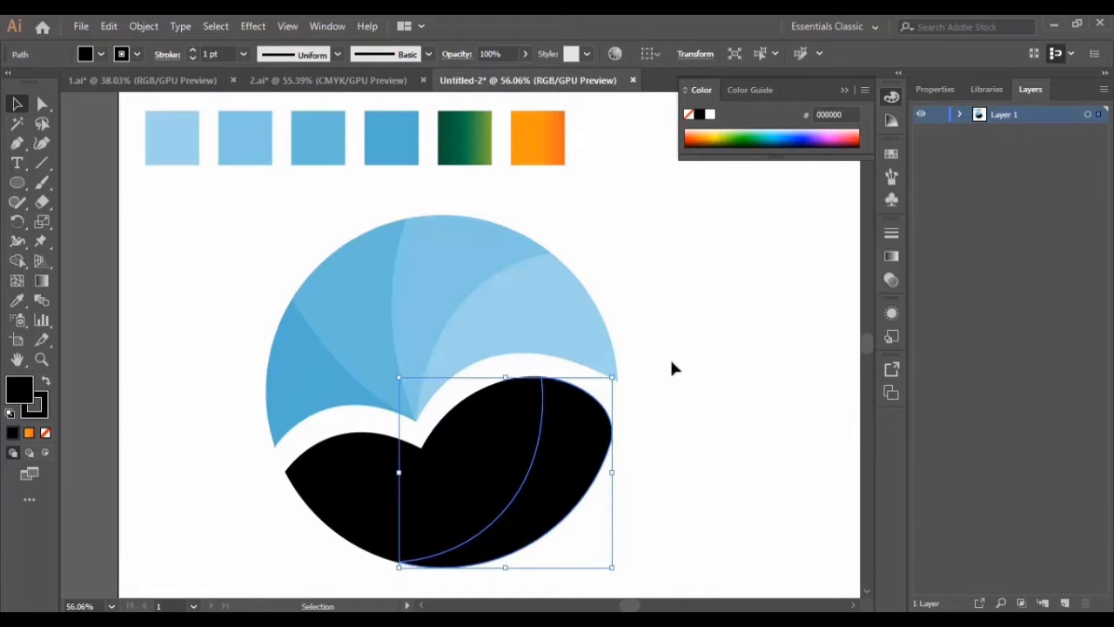
pyautogui.click(18, 301)
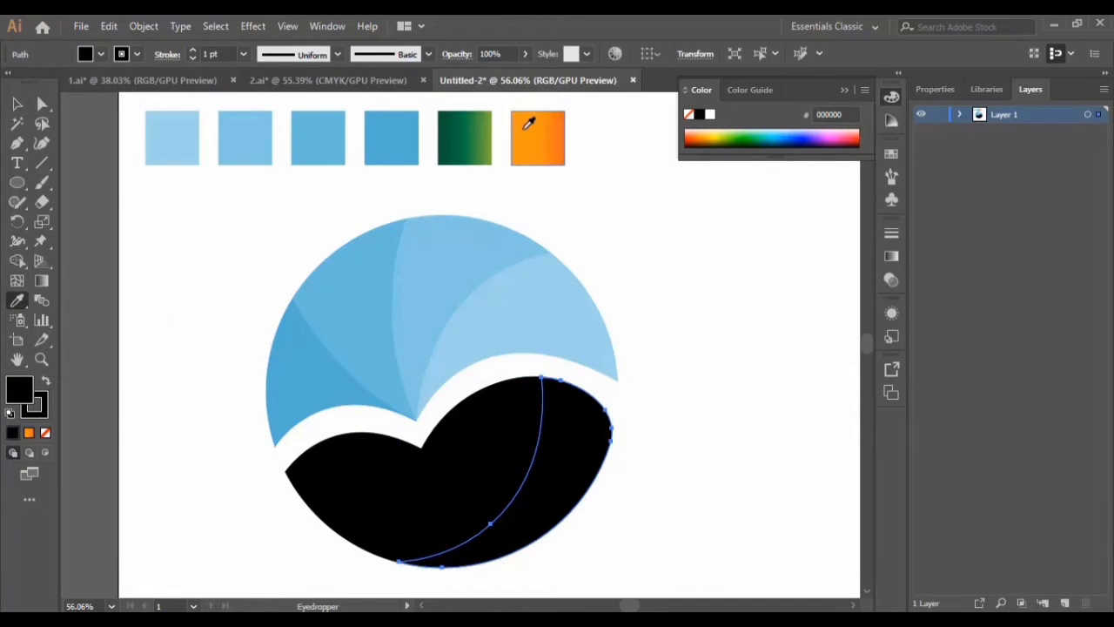
pyautogui.click(464, 132)
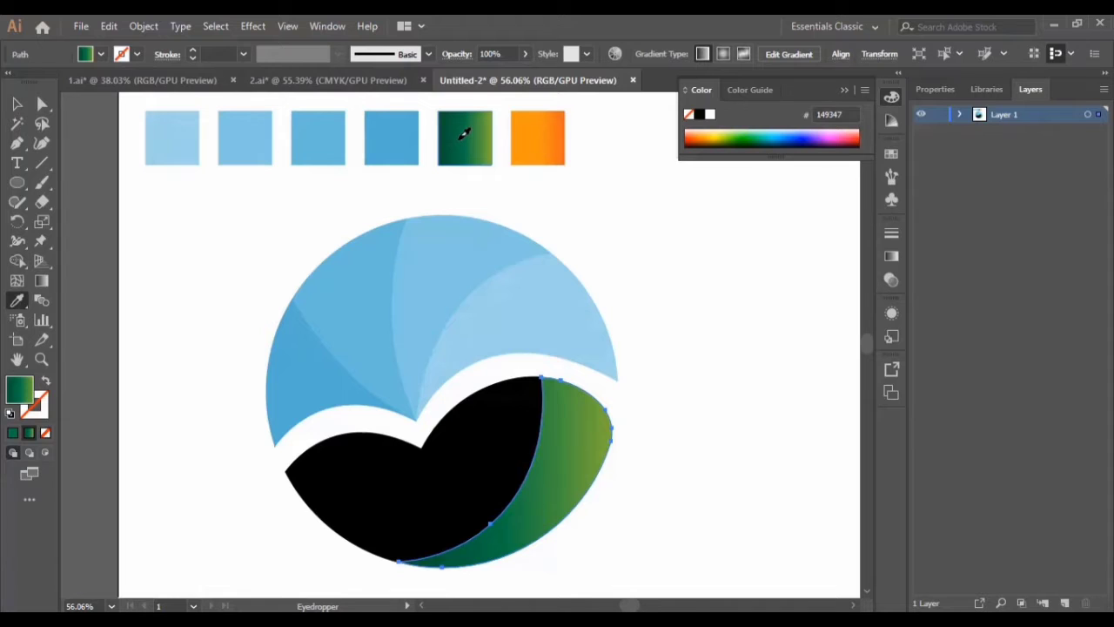
pyautogui.scroll(-2, 631, 419)
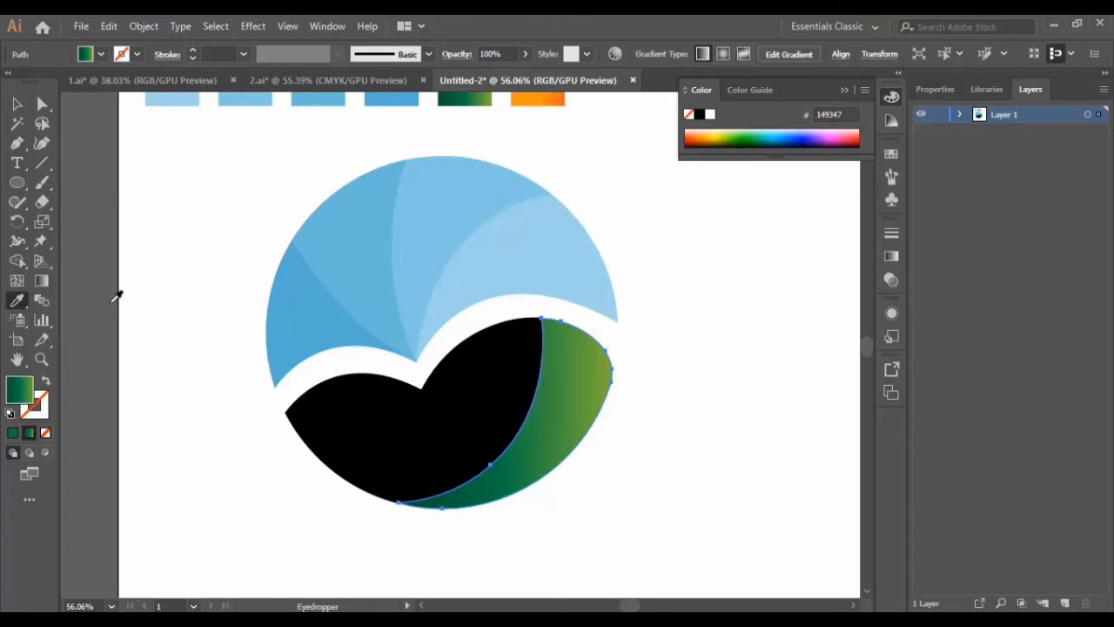
# Step: Drag the yellow-green end stop inward and the dark green midpoint slightly right
pyautogui.click(42, 281)
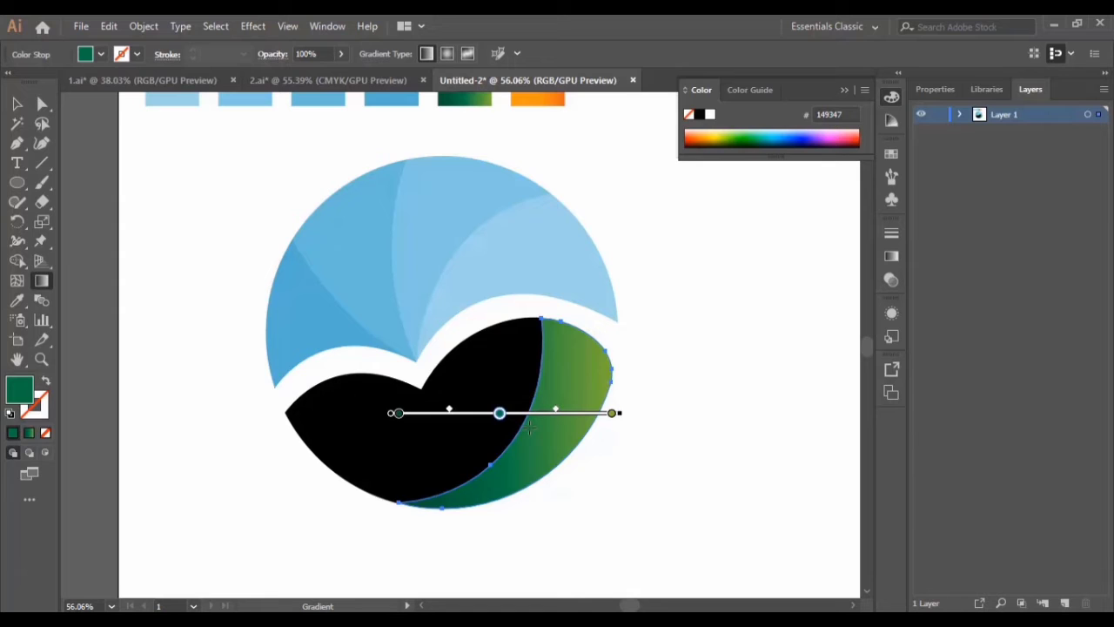
pyautogui.moveTo(613, 420); pyautogui.dragTo(591, 418)
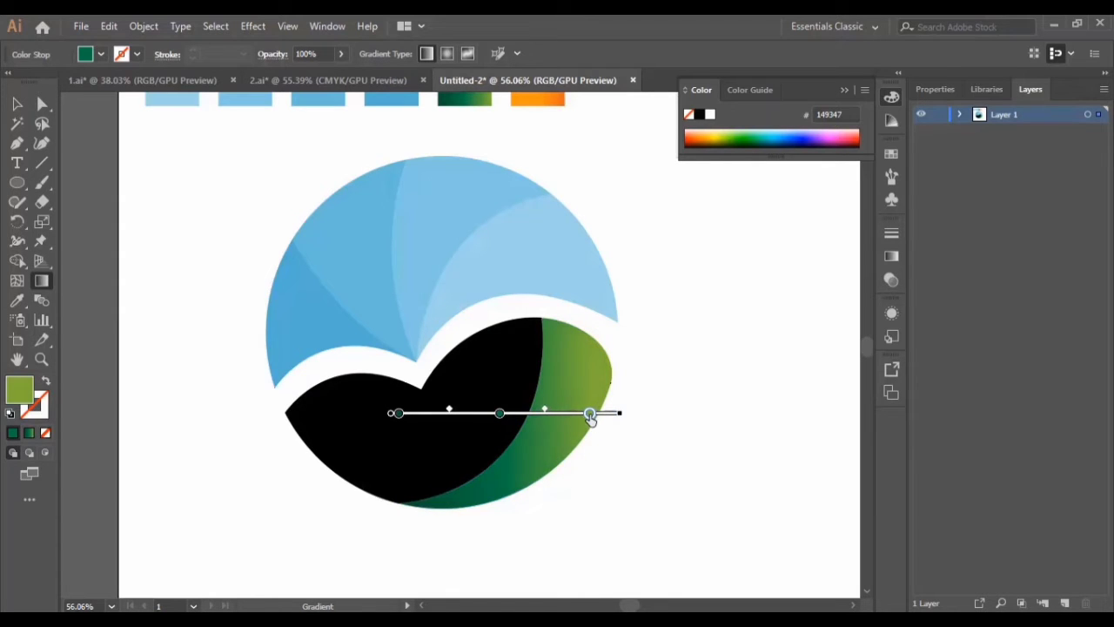
pyautogui.moveTo(498, 414); pyautogui.dragTo(499, 414)
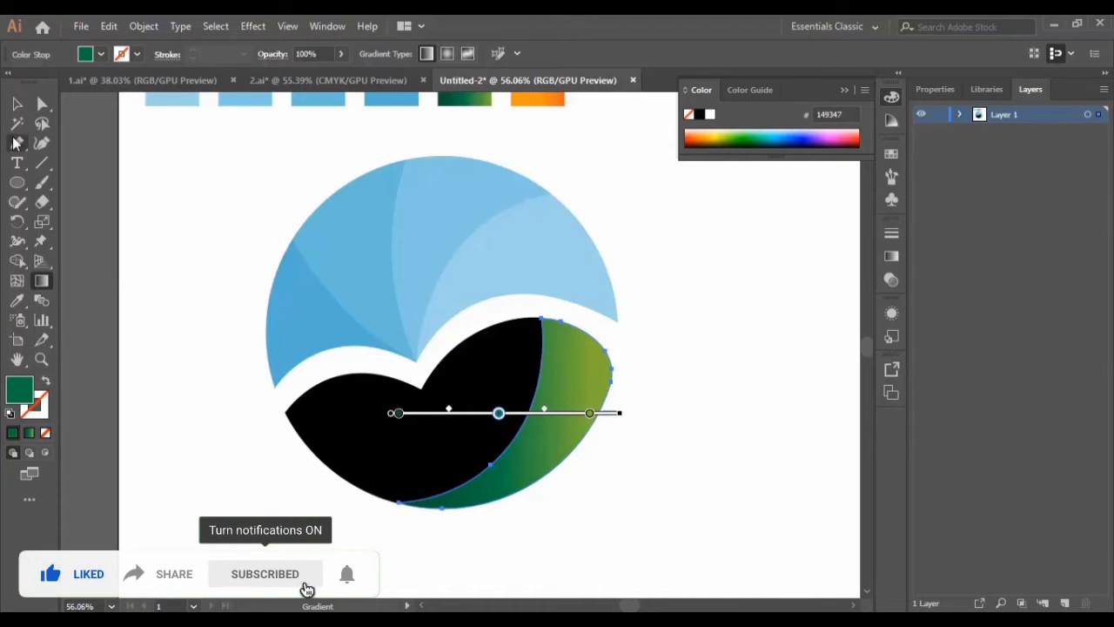
pyautogui.click(17, 106)
pyautogui.click(683, 415)
# Step: Apply the green gradient to the large and small black lower-wing pieces
pyautogui.scroll(-2, 648, 414)
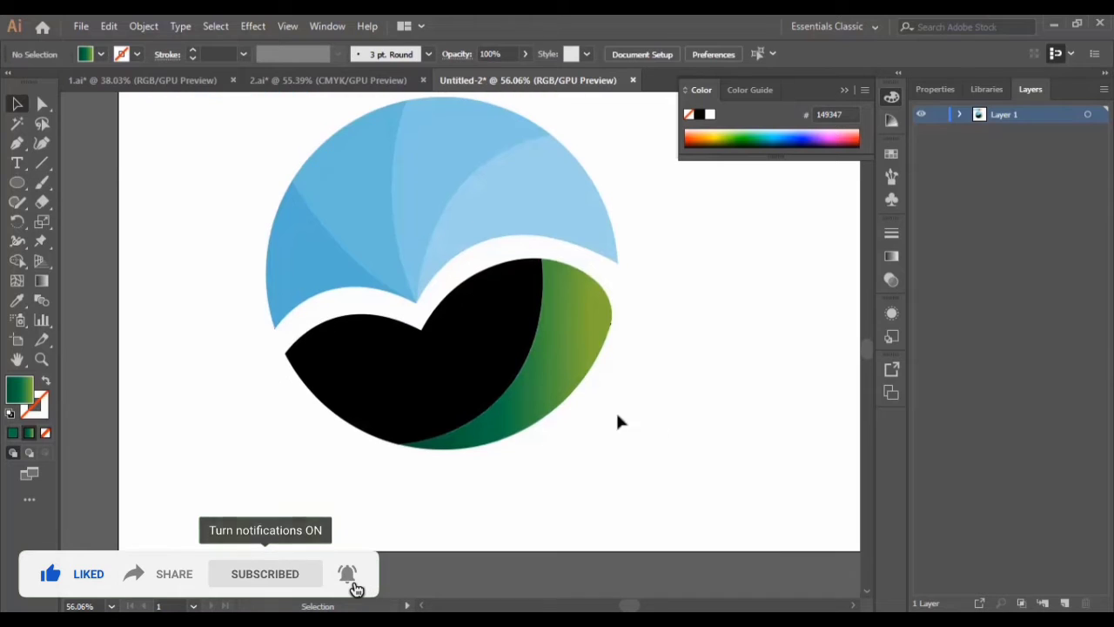
pyautogui.click(488, 368)
pyautogui.scroll(1, 488, 382)
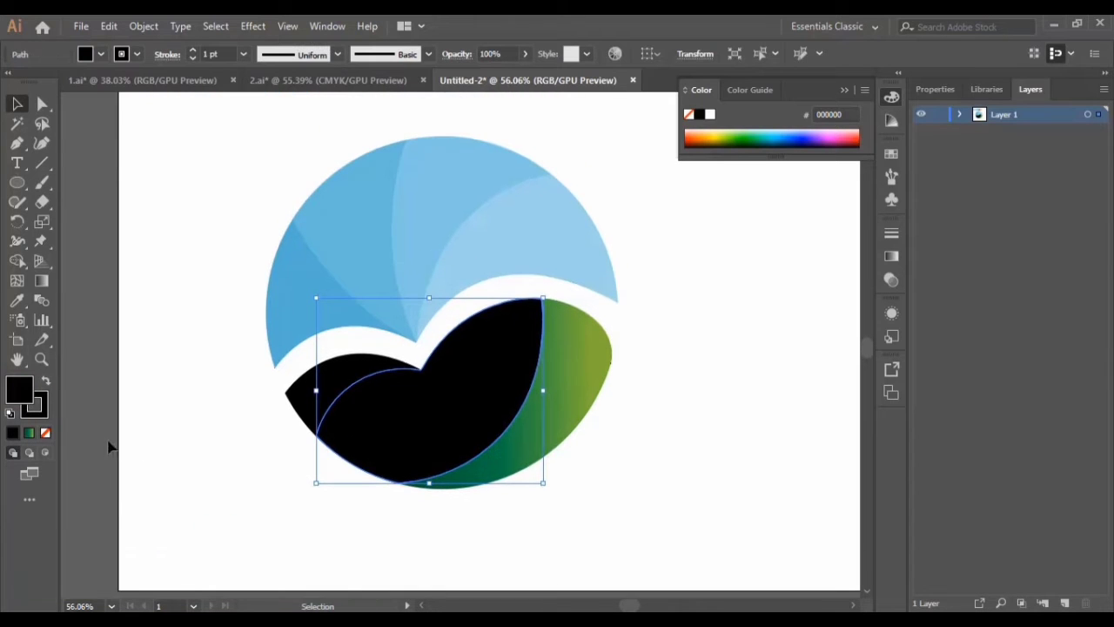
pyautogui.scroll(1, 82, 450)
pyautogui.scroll(1, 82, 450)
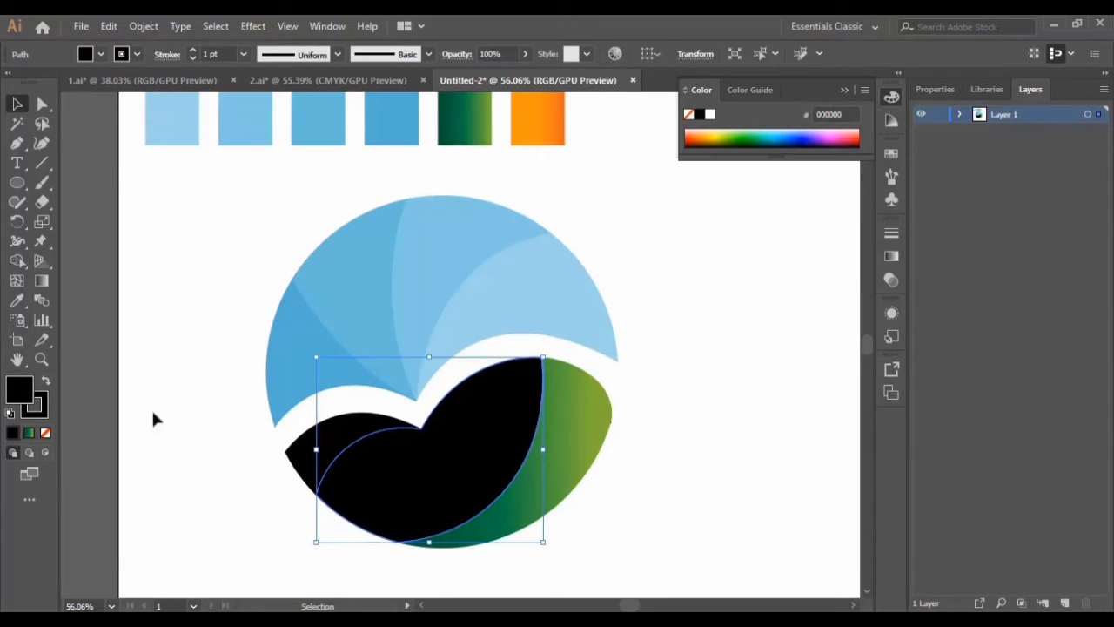
pyautogui.click(29, 433)
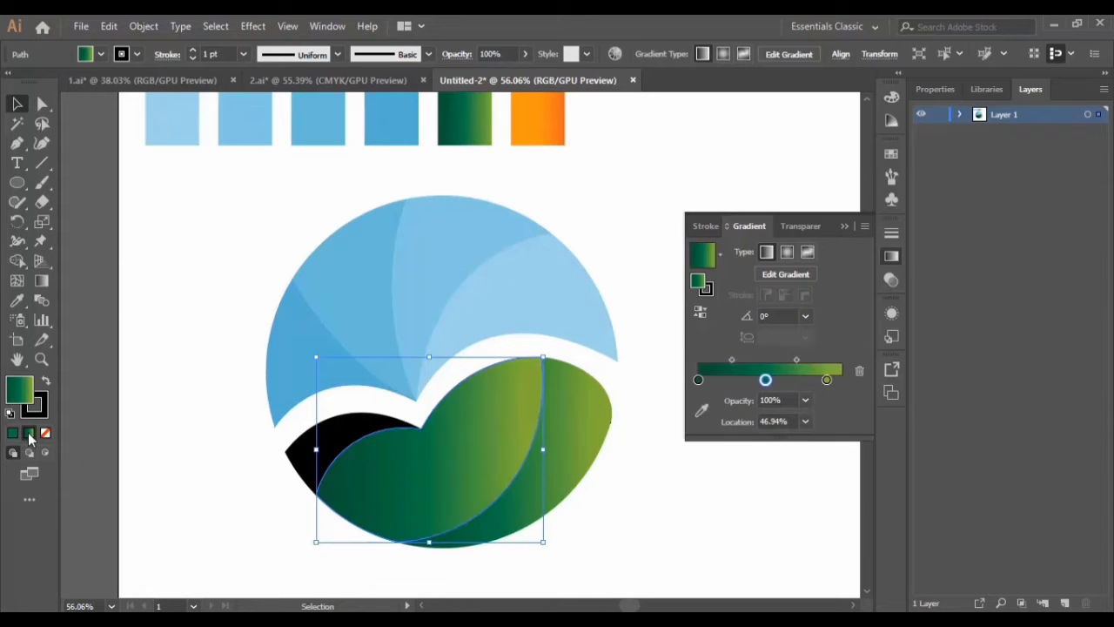
pyautogui.click(660, 493)
pyautogui.click(306, 454)
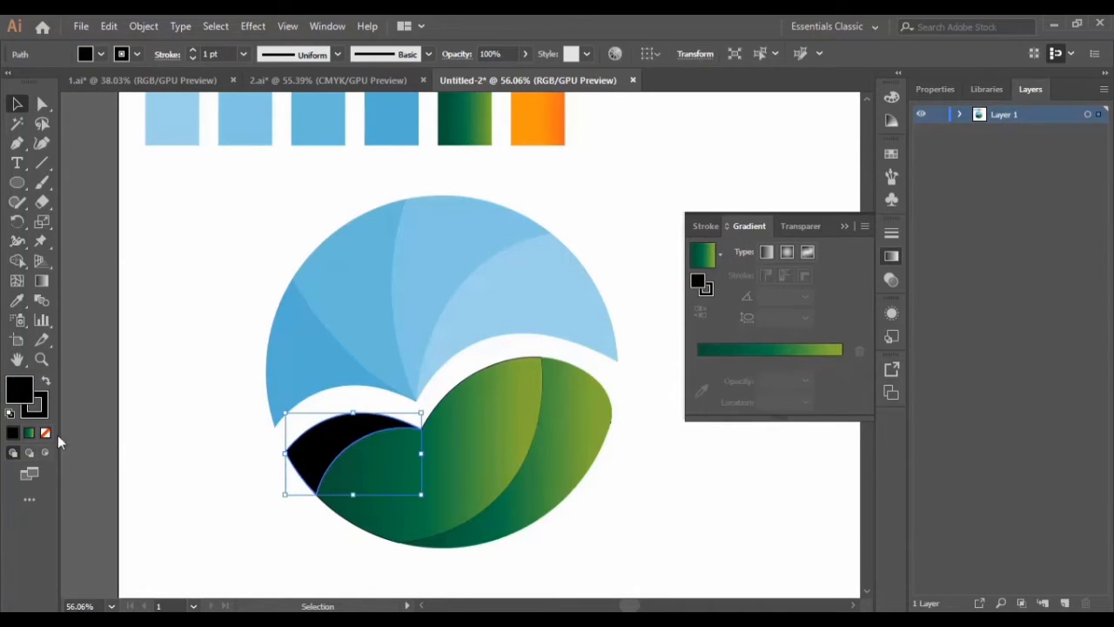
pyautogui.click(29, 433)
pyautogui.click(671, 520)
# Step: Select the whole logo and set its stroke to None
pyautogui.scroll(-1, 680, 519)
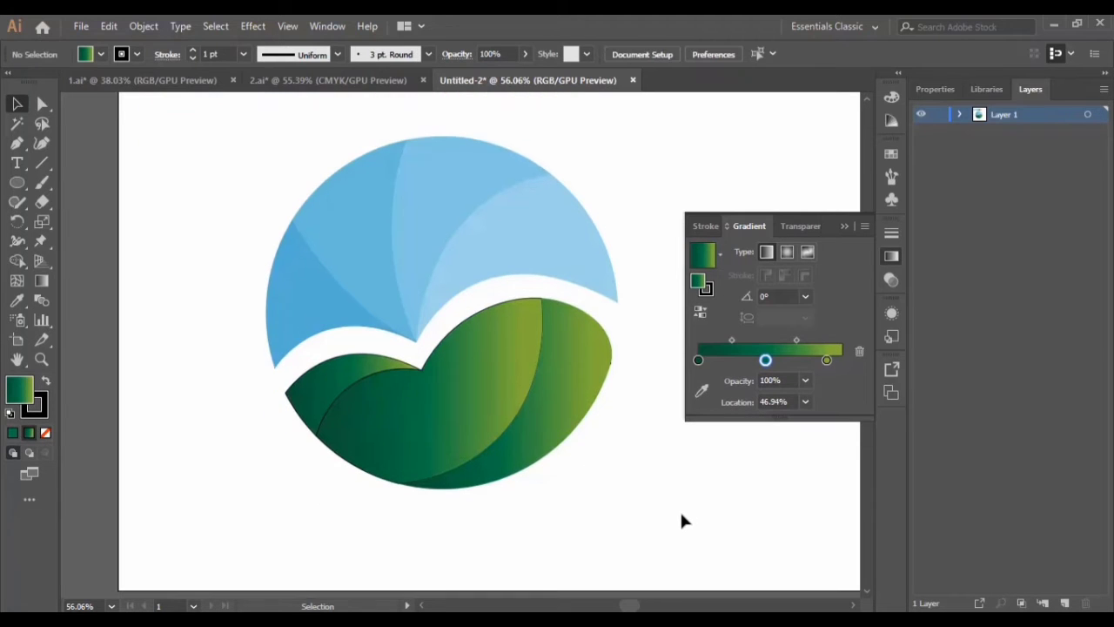
pyautogui.click(845, 227)
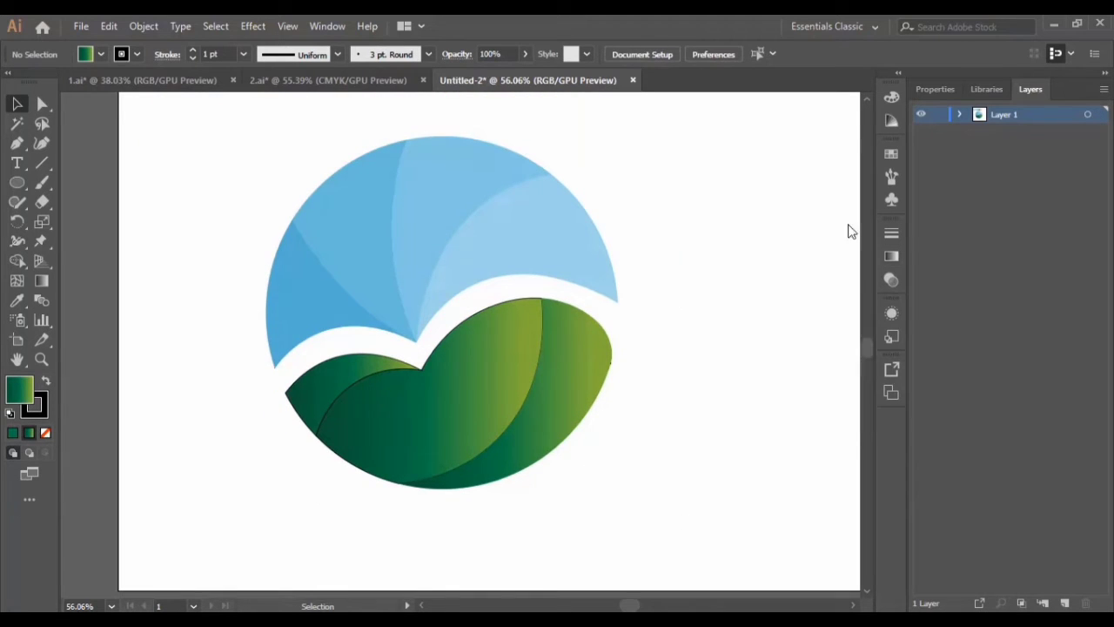
pyautogui.moveTo(233, 168); pyautogui.dragTo(725, 560)
pyautogui.click(39, 416)
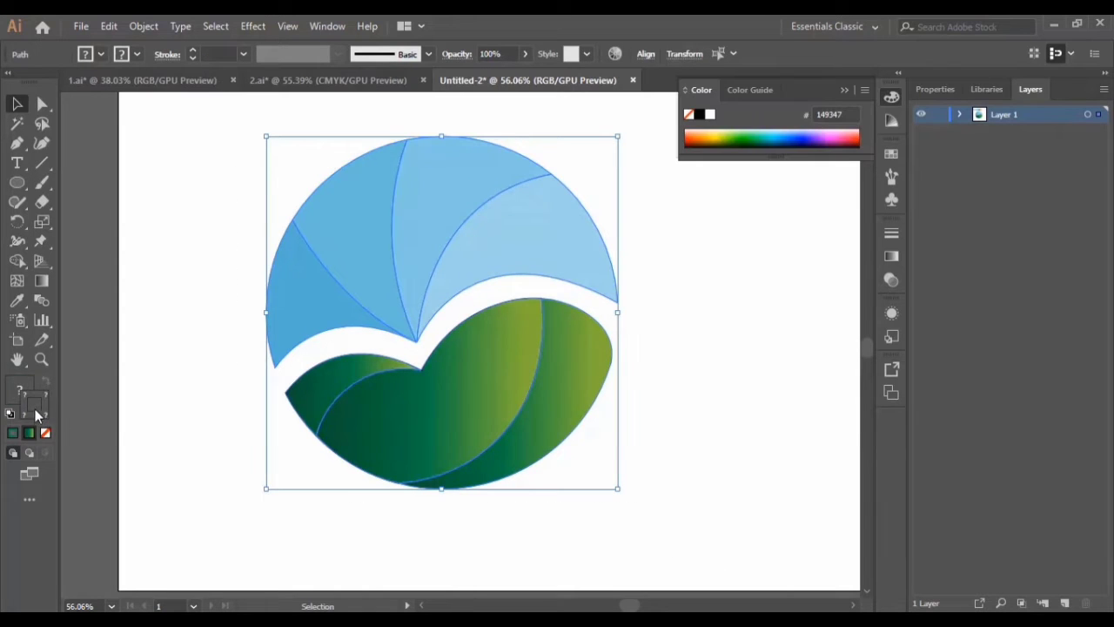
pyautogui.click(45, 434)
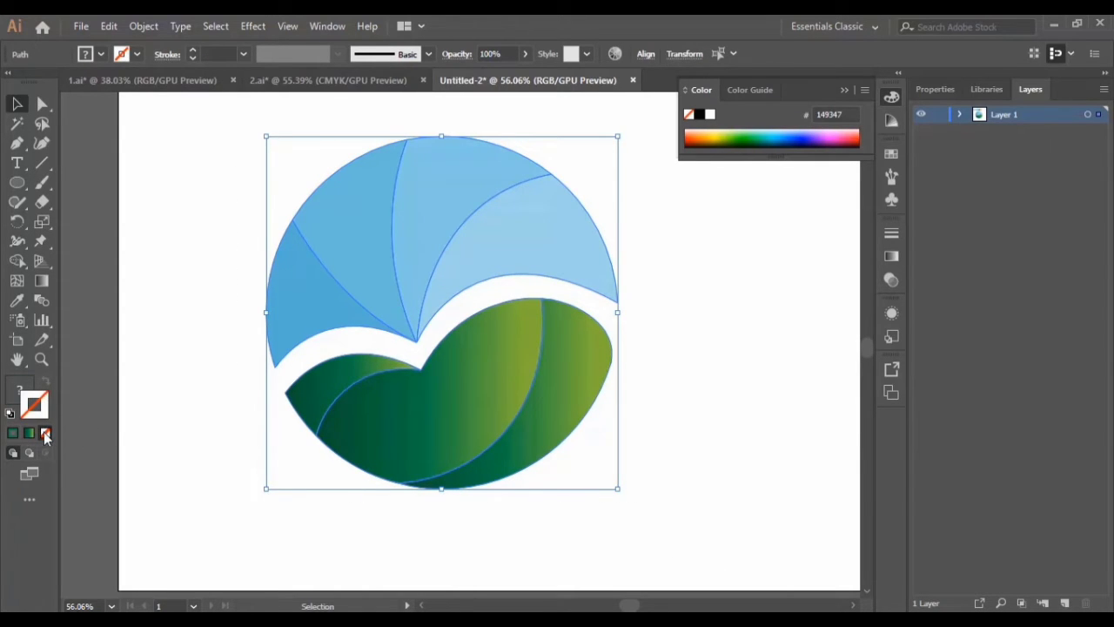
pyautogui.click(695, 321)
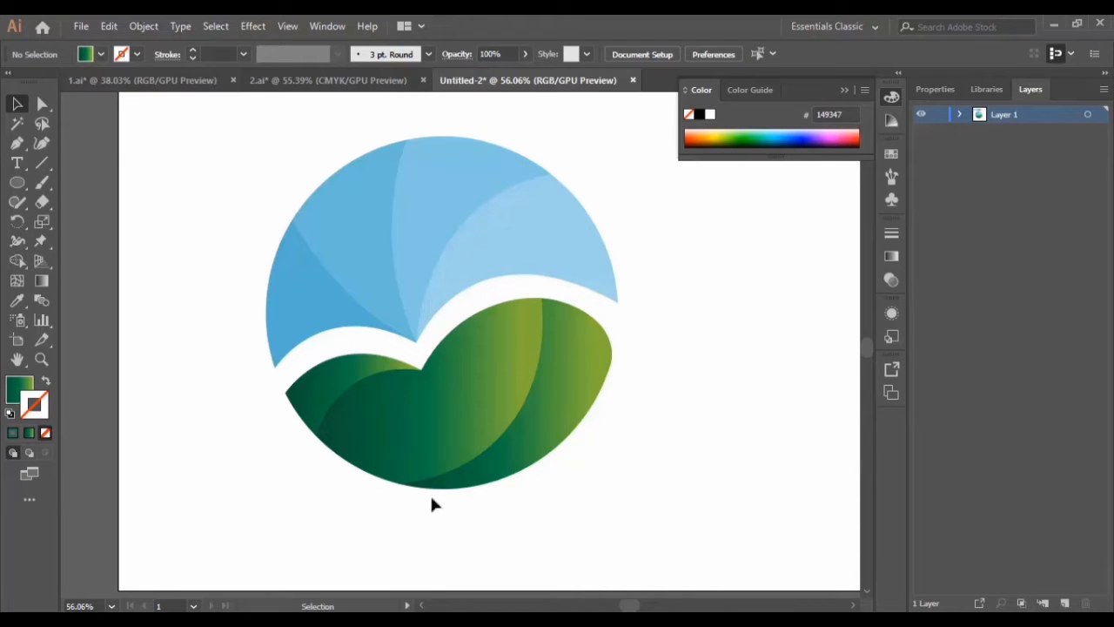
# Step: Copy and paste the green leaf wing, moving the duplicate to the right of the logo
pyautogui.click(619, 366)
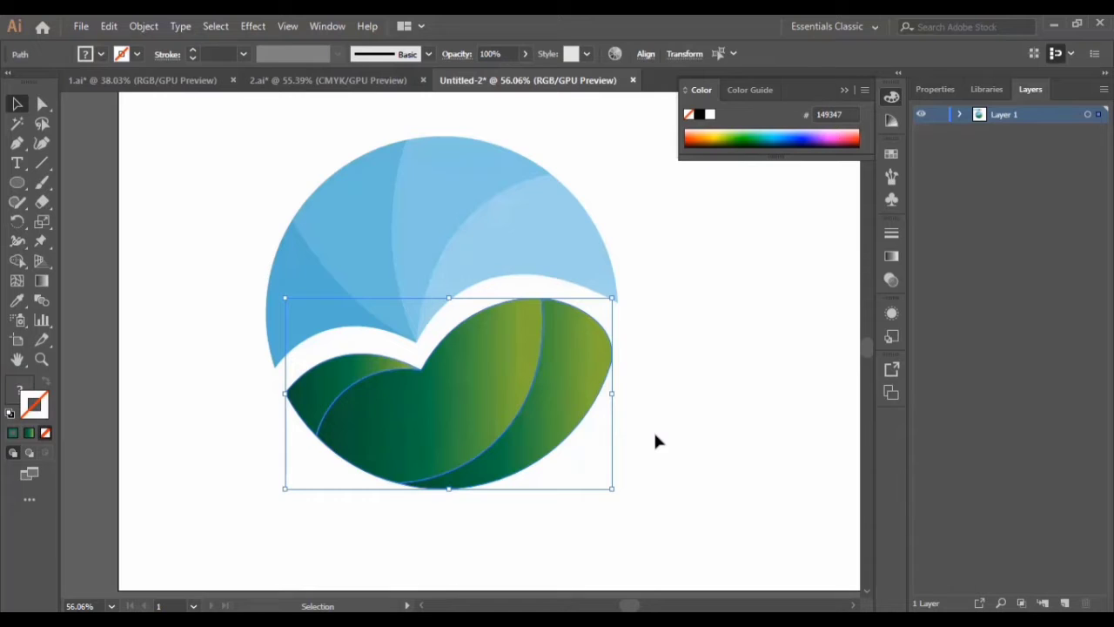
pyautogui.hotkey('ctrl', 'c')
pyautogui.hotkey('ctrl', 'v')
pyautogui.moveTo(484, 375); pyautogui.dragTo(730, 464)
pyautogui.moveTo(636, 609)
pyautogui.mouseDown()
pyautogui.moveTo(645, 609)
pyautogui.moveTo(634, 610)
pyautogui.mouseUp()
pyautogui.moveTo(566, 465); pyautogui.dragTo(657, 452)
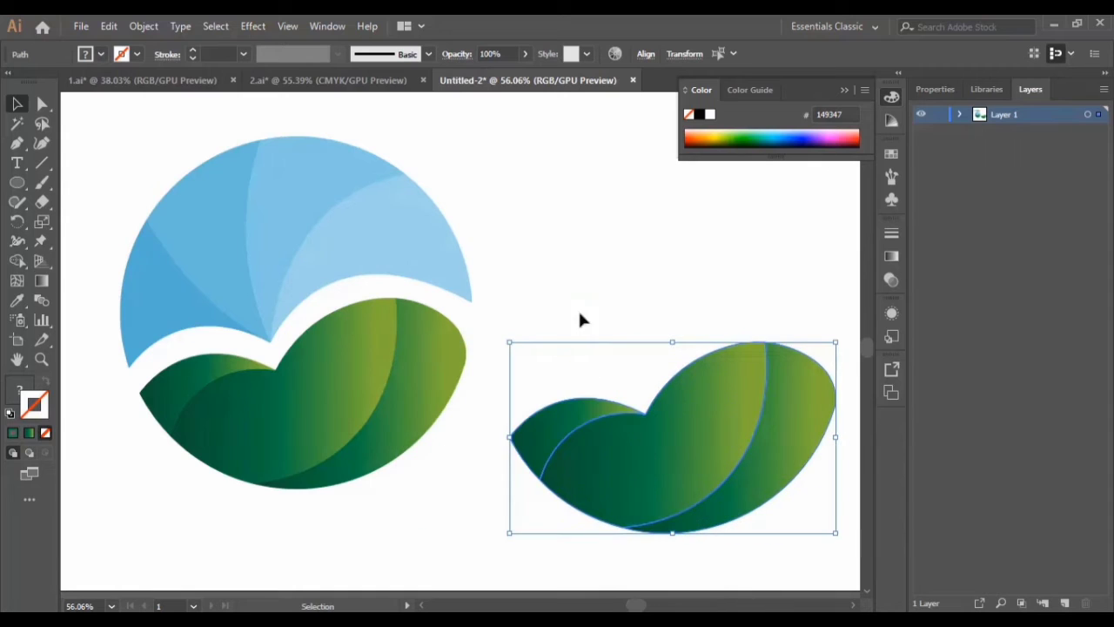
pyautogui.click(517, 577)
pyautogui.moveTo(638, 608); pyautogui.dragTo(628, 608)
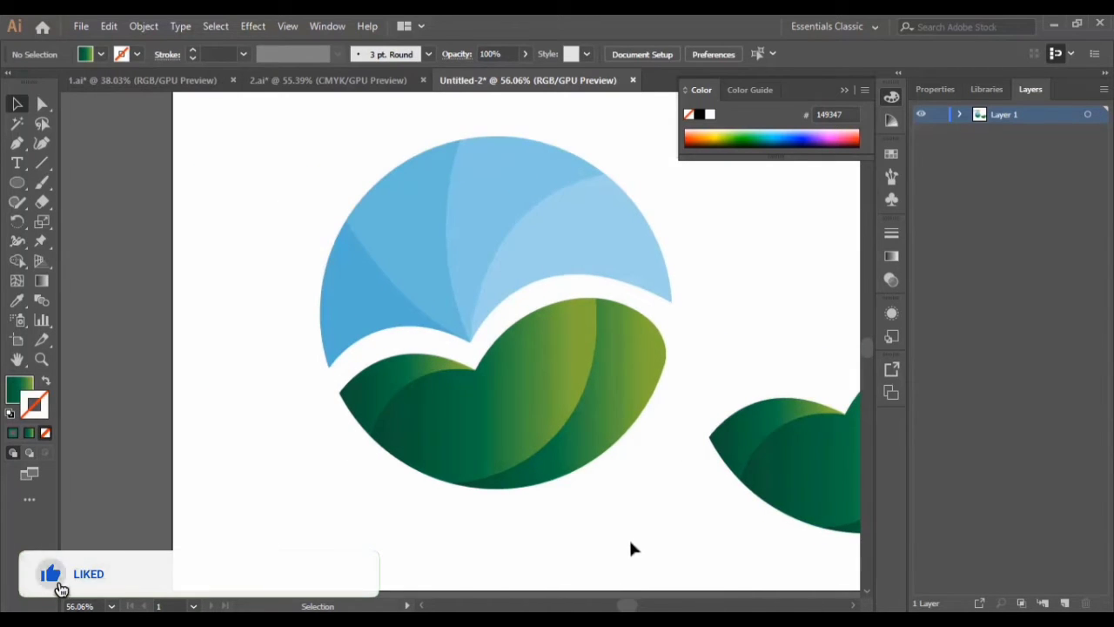
# Step: Select the right-hand piece of the original leaf wing
pyautogui.scroll(2, 637, 540)
pyautogui.click(640, 410)
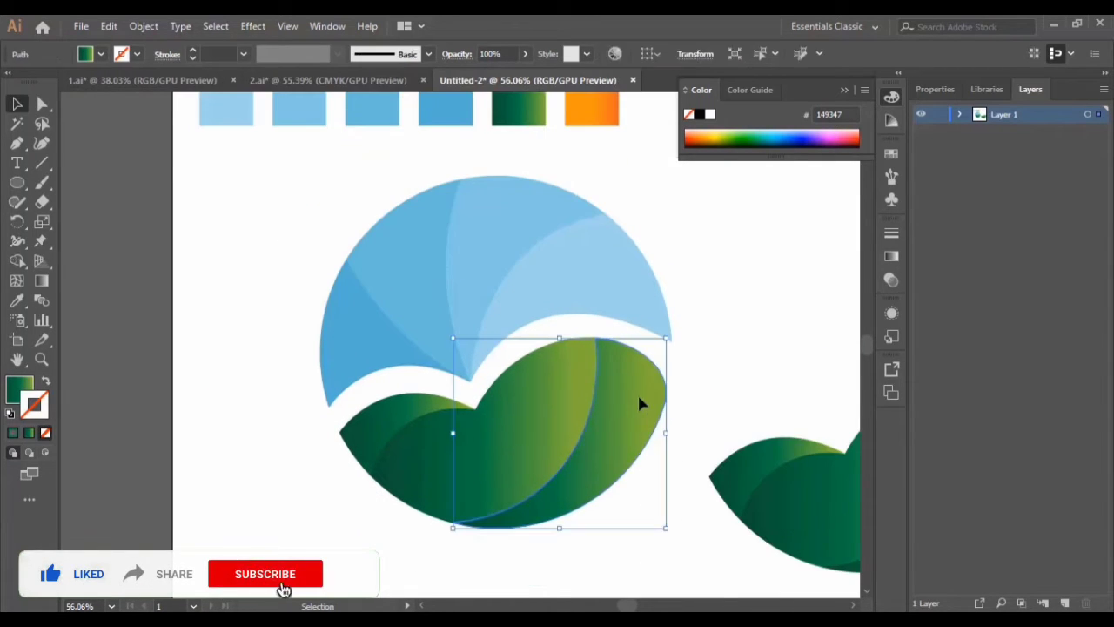
pyautogui.scroll(2, 687, 402)
pyautogui.click(761, 388)
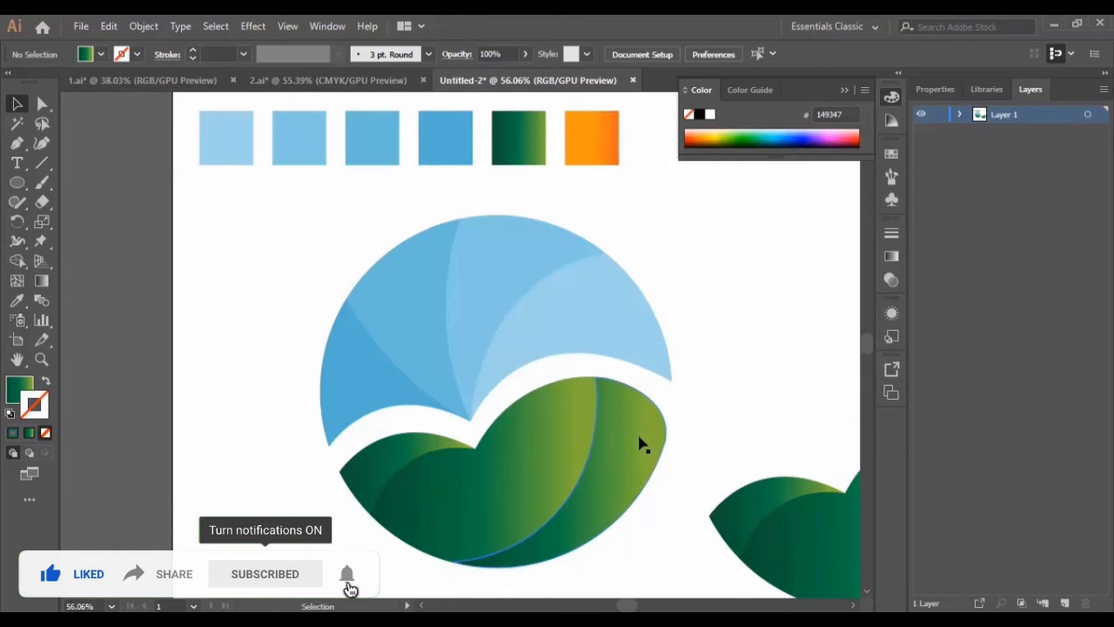
pyautogui.click(641, 443)
pyautogui.scroll(-2, 403, 398)
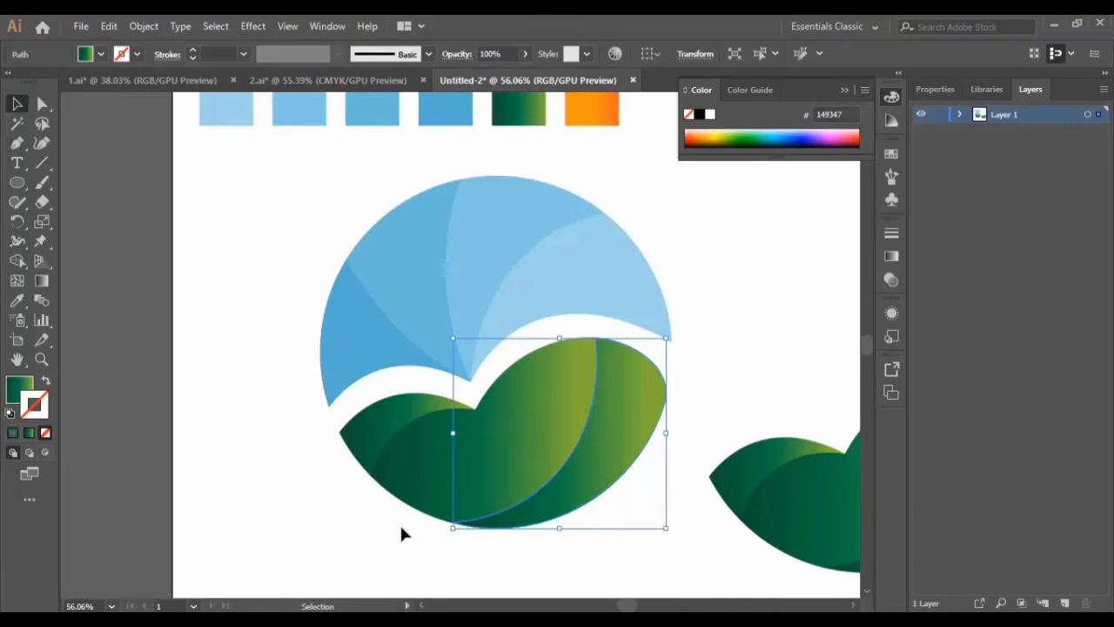
# Step: Eyedrop the orange swatch onto the right-hand leaf piece and make Fill active
pyautogui.click(16, 300)
pyautogui.scroll(2, 565, 200)
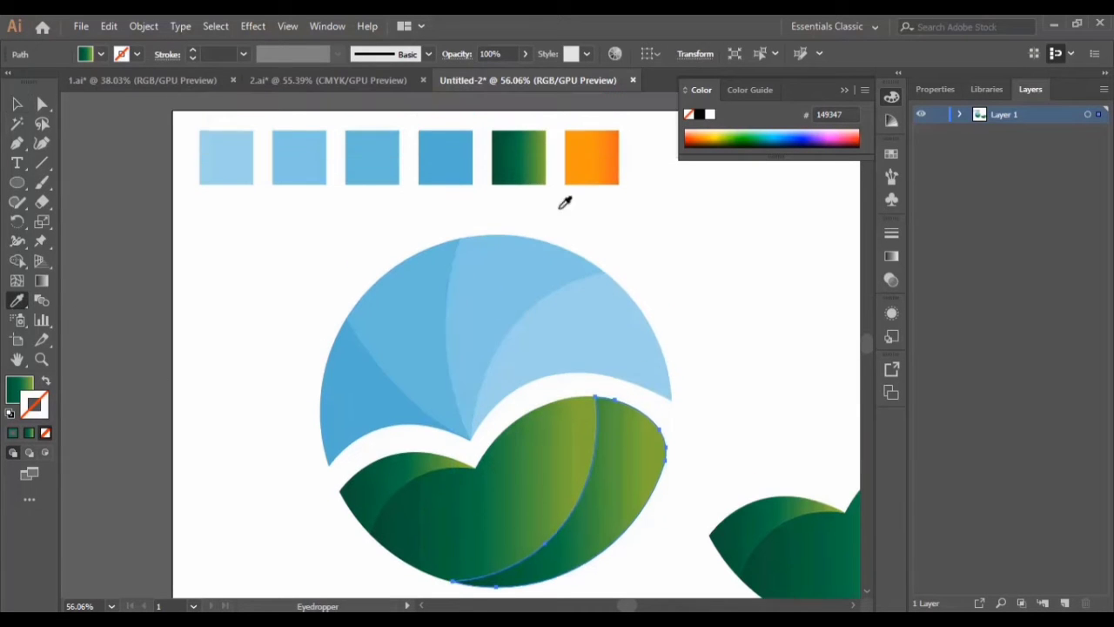
pyautogui.click(596, 154)
pyautogui.scroll(-2, 487, 259)
pyautogui.press('v')
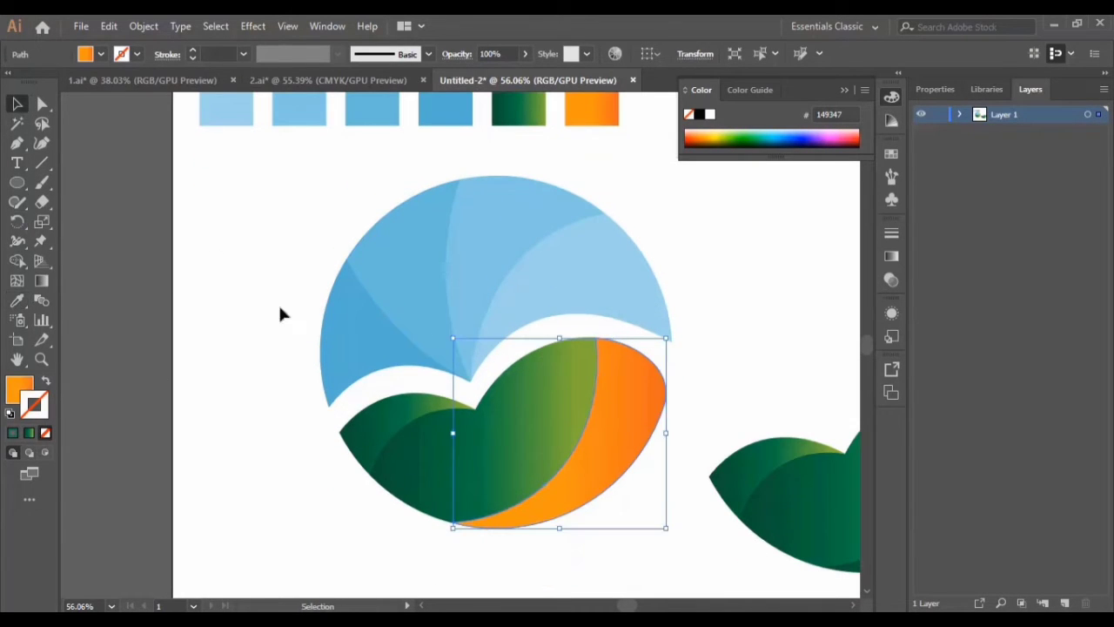
pyautogui.click(594, 546)
pyautogui.click(610, 415)
pyautogui.click(46, 383)
pyautogui.click(46, 383)
pyautogui.click(19, 390)
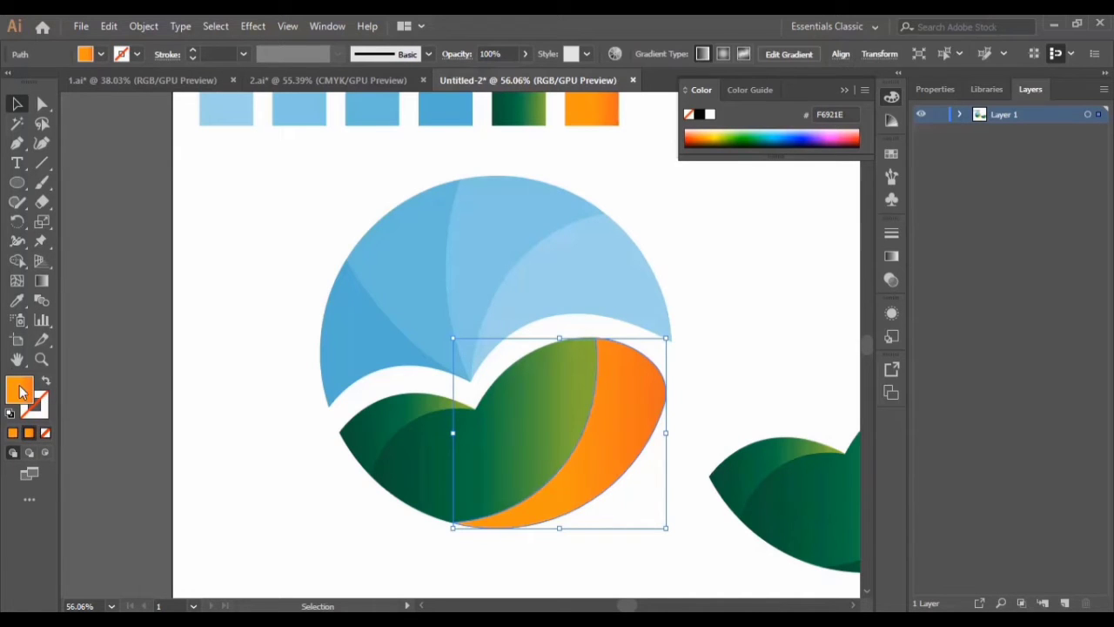
# Step: Drag the gradient stops, angle and position so the piece blends green into orange
pyautogui.click(42, 281)
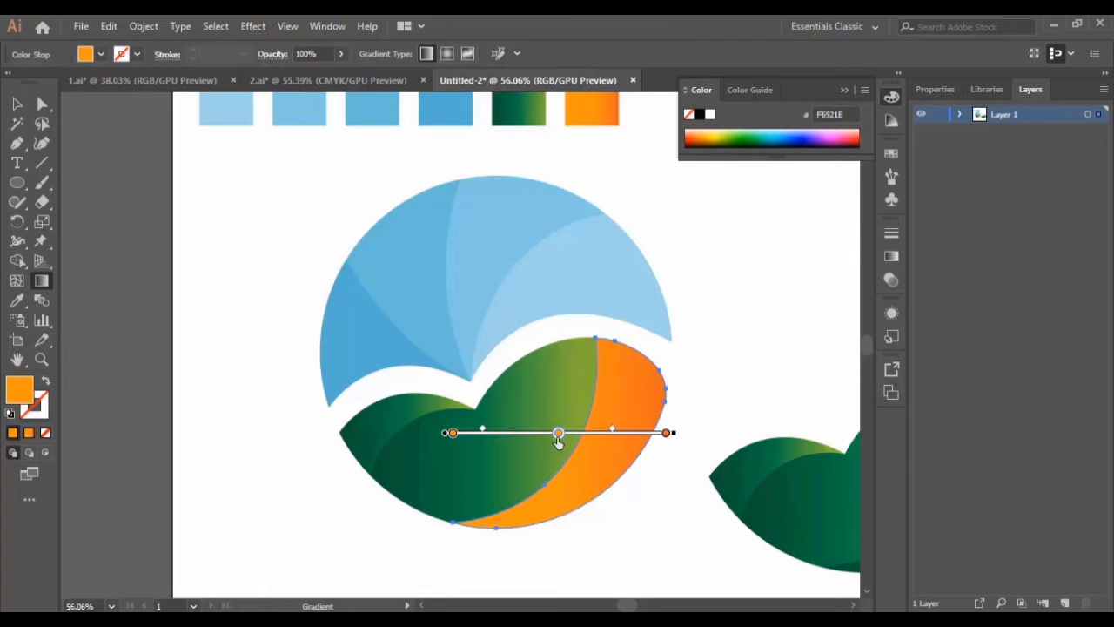
pyautogui.moveTo(558, 434); pyautogui.dragTo(621, 435)
pyautogui.moveTo(451, 435); pyautogui.dragTo(523, 434)
pyautogui.moveTo(624, 434); pyautogui.dragTo(600, 434)
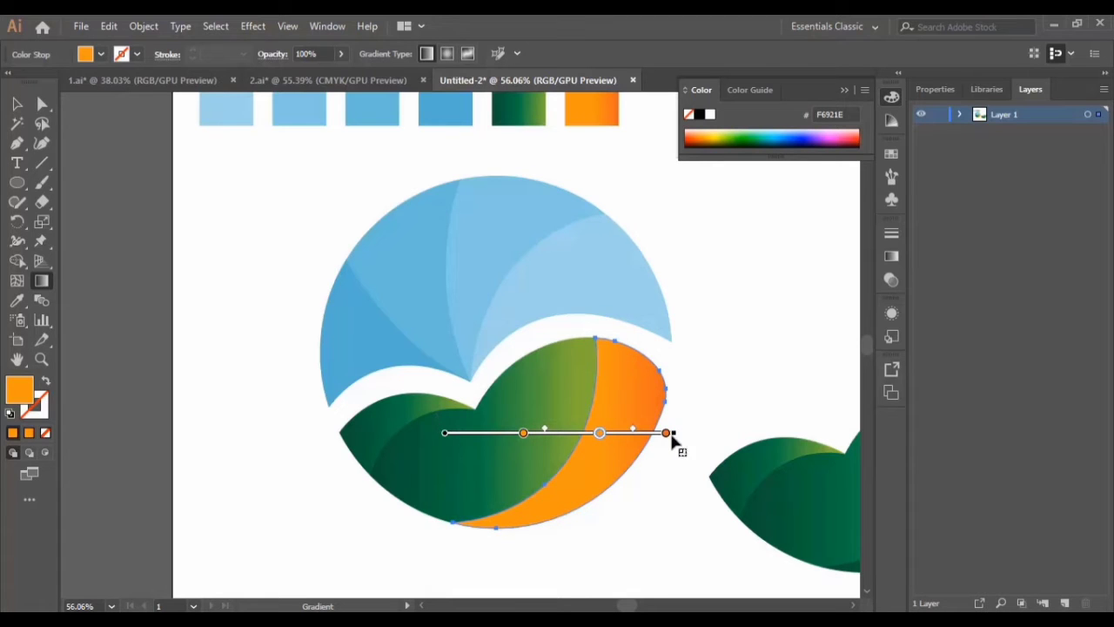
pyautogui.moveTo(671, 435)
pyautogui.mouseDown()
pyautogui.moveTo(655, 466)
pyautogui.moveTo(702, 406)
pyautogui.moveTo(695, 438)
pyautogui.moveTo(688, 415)
pyautogui.moveTo(651, 477)
pyautogui.mouseUp()
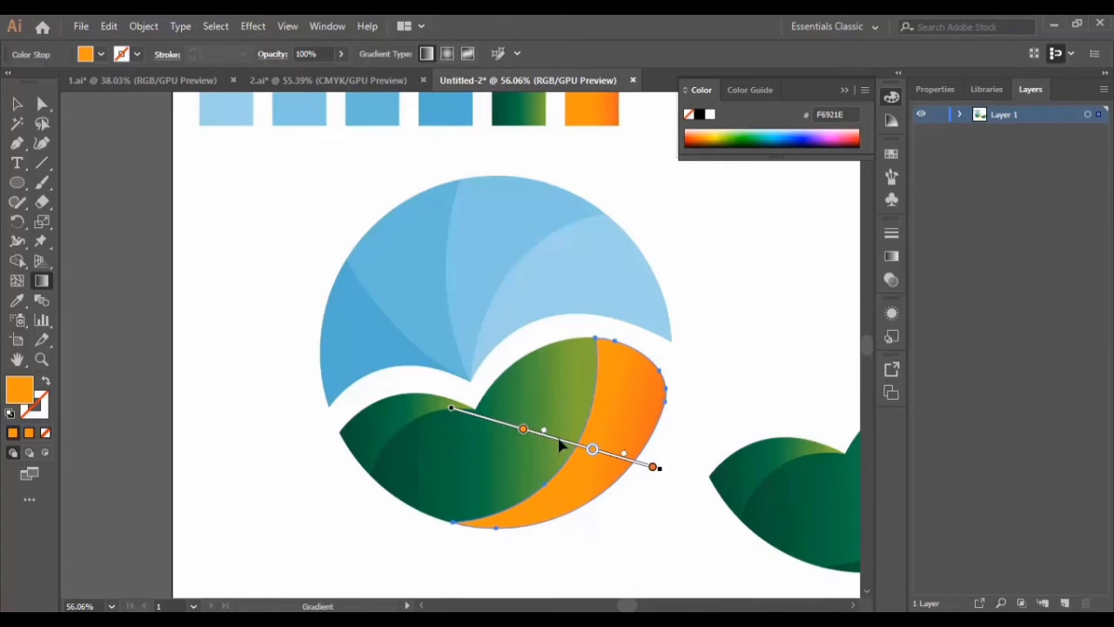
pyautogui.moveTo(560, 444)
pyautogui.mouseDown()
pyautogui.moveTo(599, 406)
pyautogui.moveTo(568, 393)
pyautogui.moveTo(582, 400)
pyautogui.moveTo(567, 443)
pyautogui.moveTo(622, 422)
pyautogui.moveTo(610, 457)
pyautogui.mouseUp()
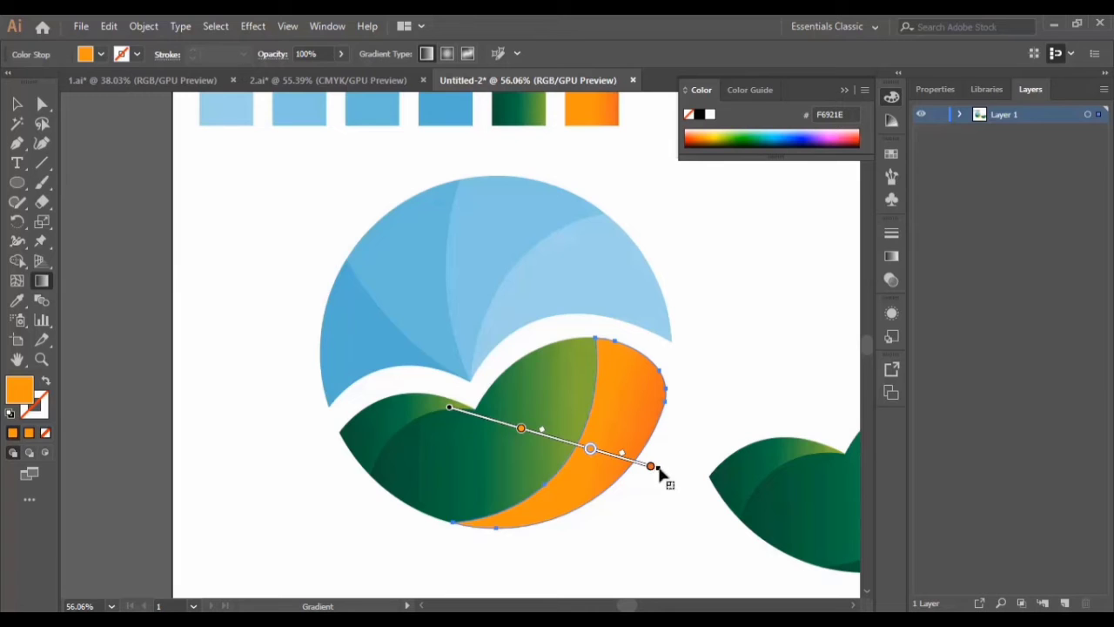
pyautogui.moveTo(658, 471)
pyautogui.mouseDown()
pyautogui.moveTo(670, 428)
pyautogui.moveTo(599, 444)
pyautogui.mouseUp()
pyautogui.moveTo(522, 437); pyautogui.dragTo(550, 440)
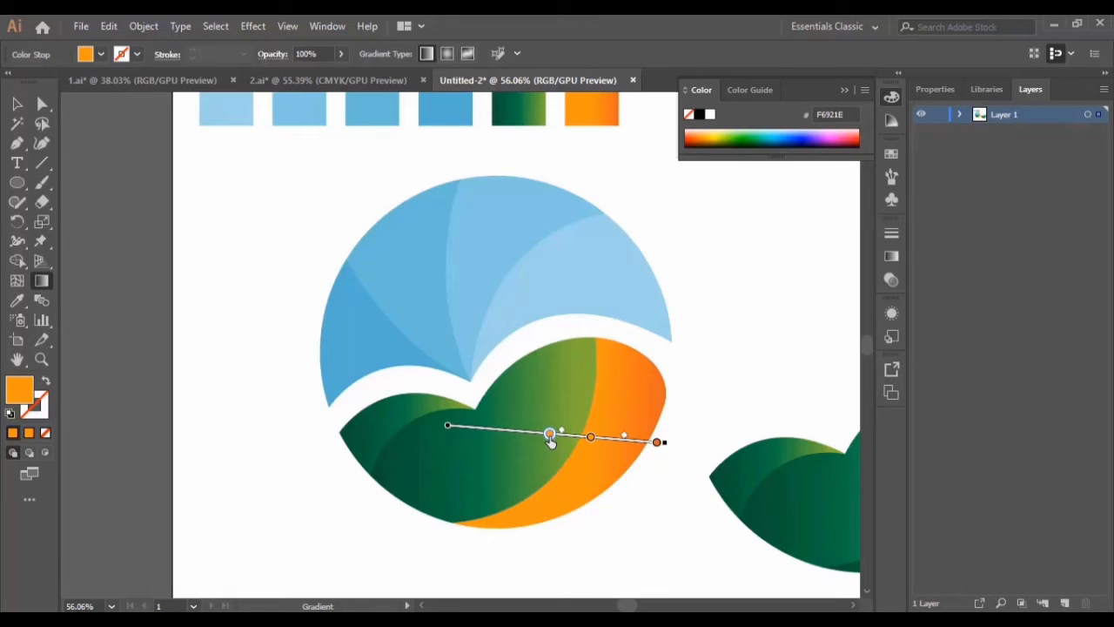
pyautogui.click(17, 103)
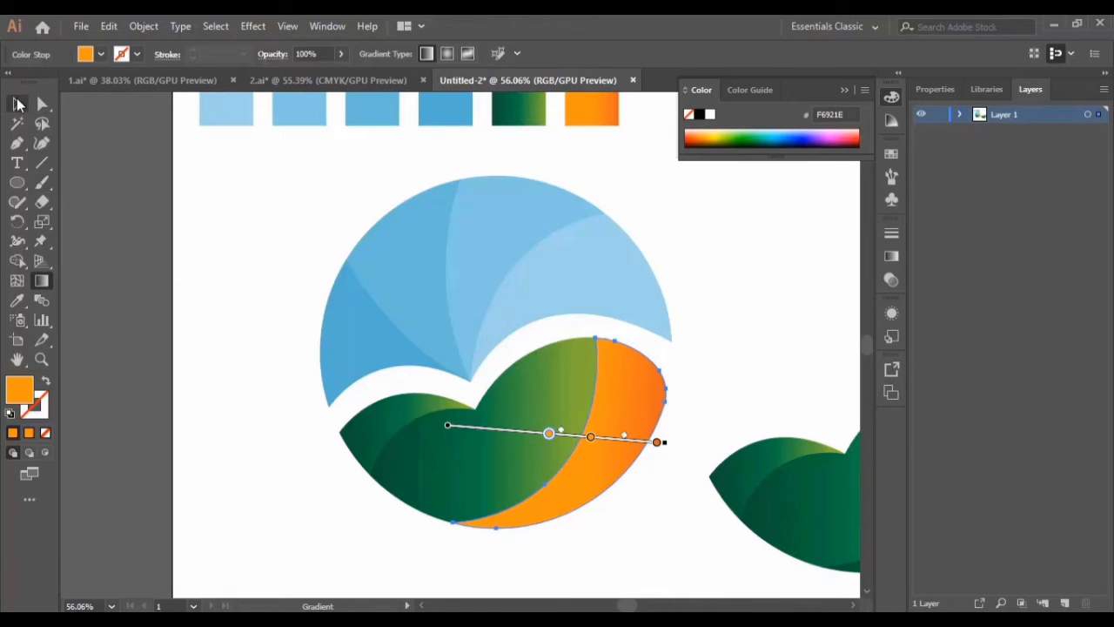
# Step: Eyedrop the orange gradient onto the large green leaf piece
pyautogui.click(738, 392)
pyautogui.scroll(-3, 671, 382)
pyautogui.click(509, 396)
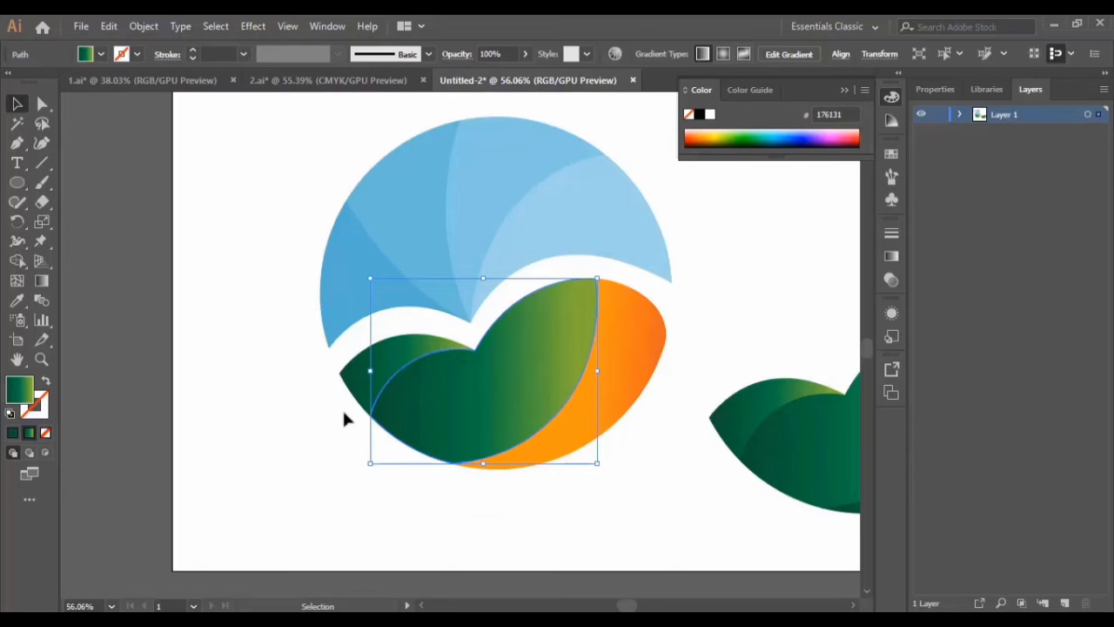
pyautogui.scroll(6, 344, 415)
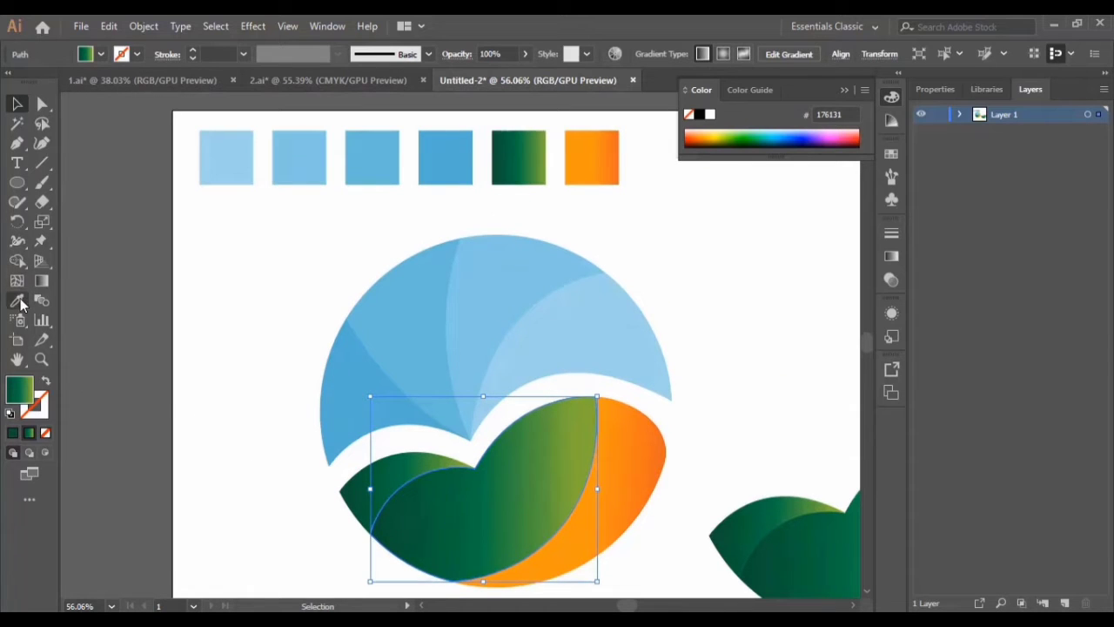
pyautogui.click(17, 300)
pyautogui.click(644, 450)
pyautogui.scroll(-4, 641, 450)
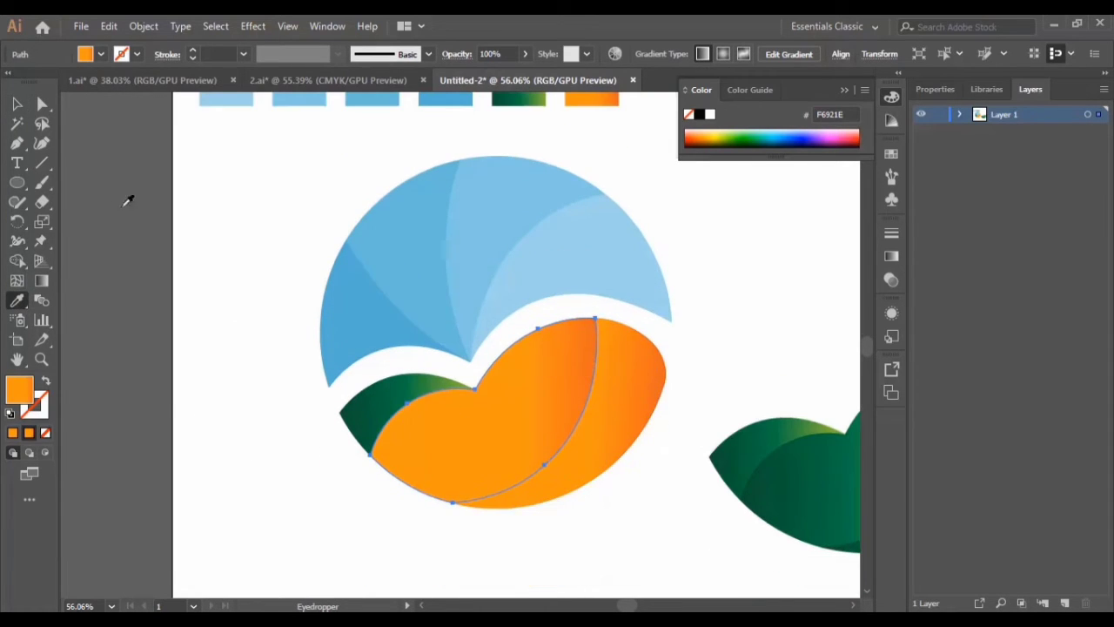
pyautogui.click(15, 104)
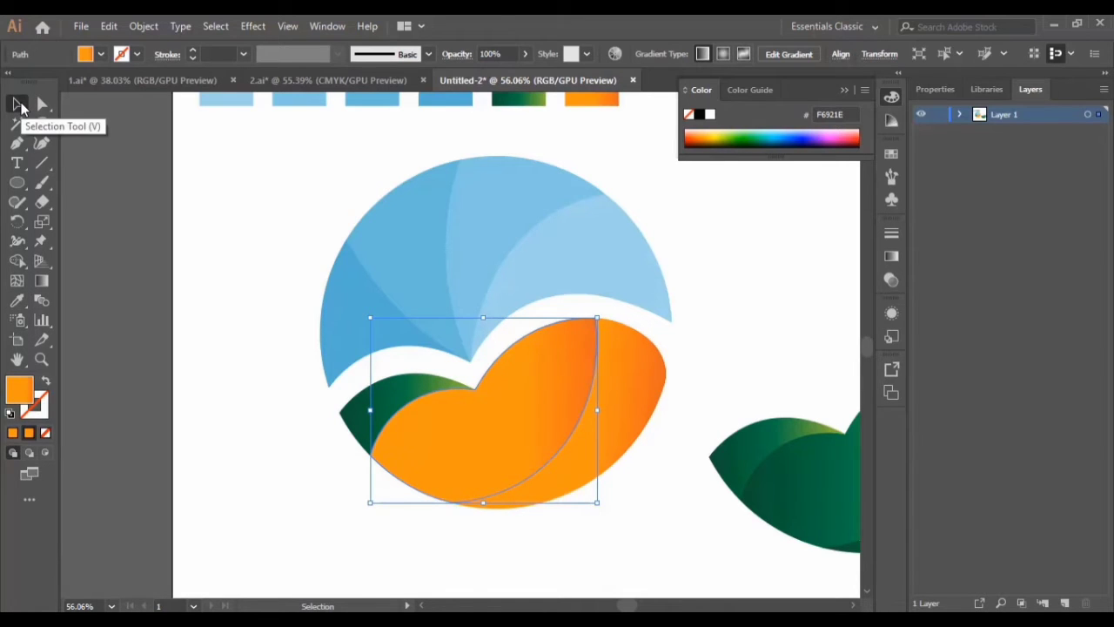
pyautogui.click(270, 331)
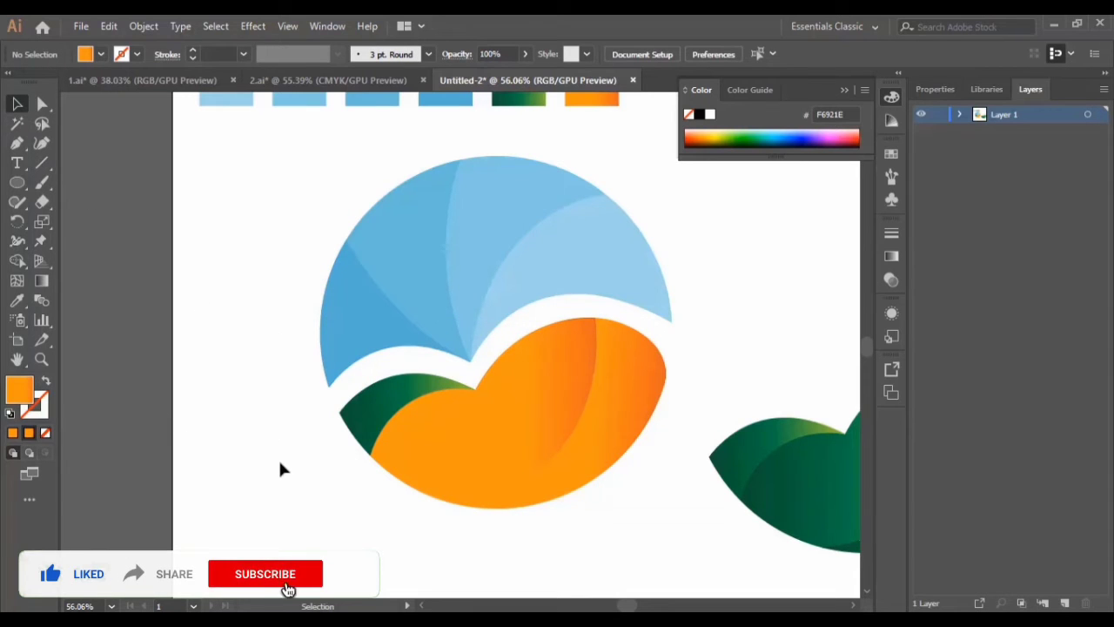
# Step: Fill the dark green left sliver with the orange gradient and shift its stop slightly left
pyautogui.click(366, 416)
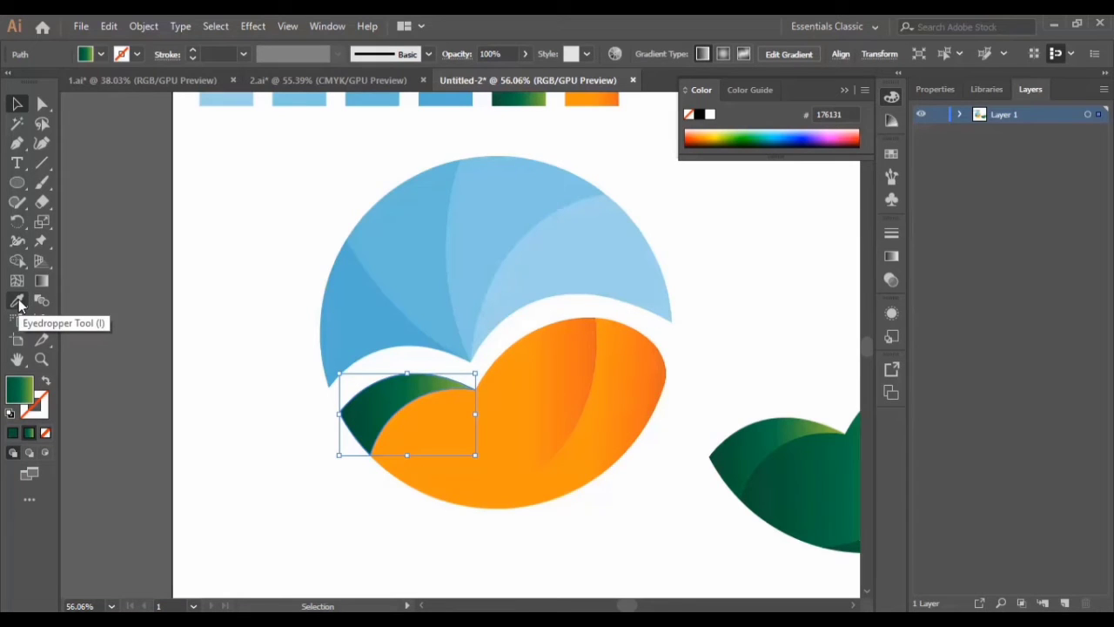
pyautogui.click(19, 300)
pyautogui.click(624, 391)
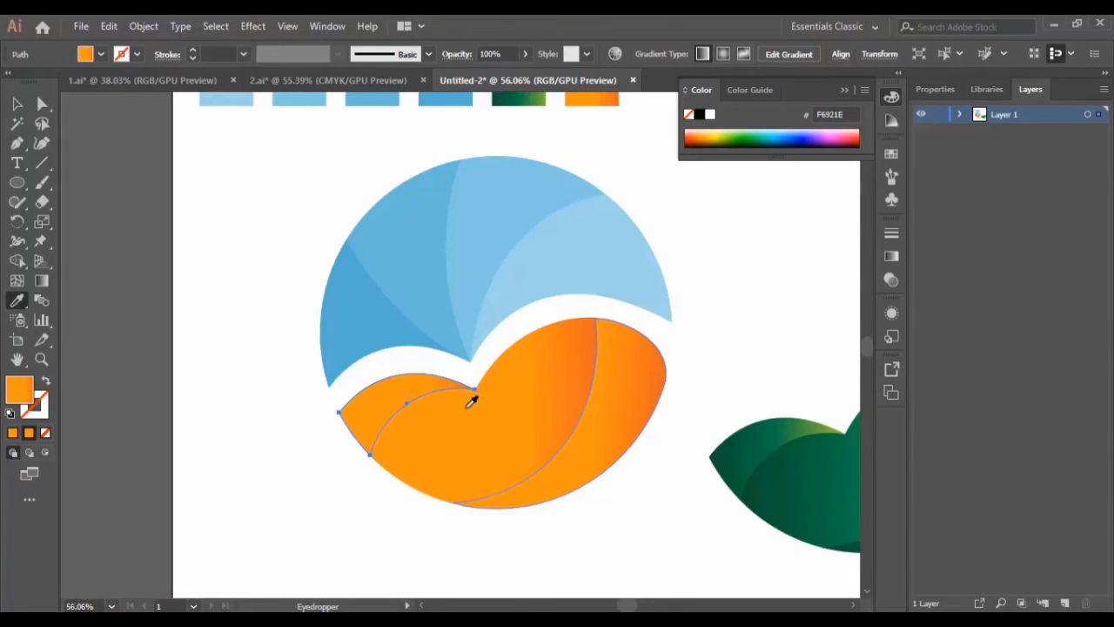
pyautogui.click(40, 281)
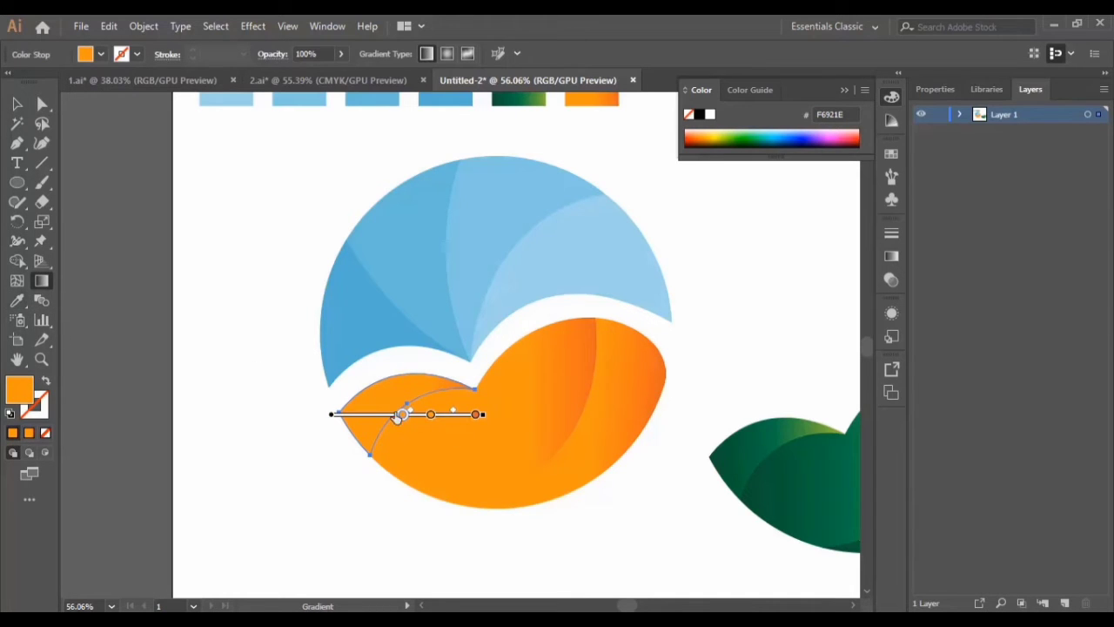
pyautogui.moveTo(398, 416)
pyautogui.mouseDown()
pyautogui.moveTo(381, 414)
pyautogui.moveTo(394, 415)
pyautogui.mouseUp()
pyautogui.click(16, 104)
pyautogui.click(280, 229)
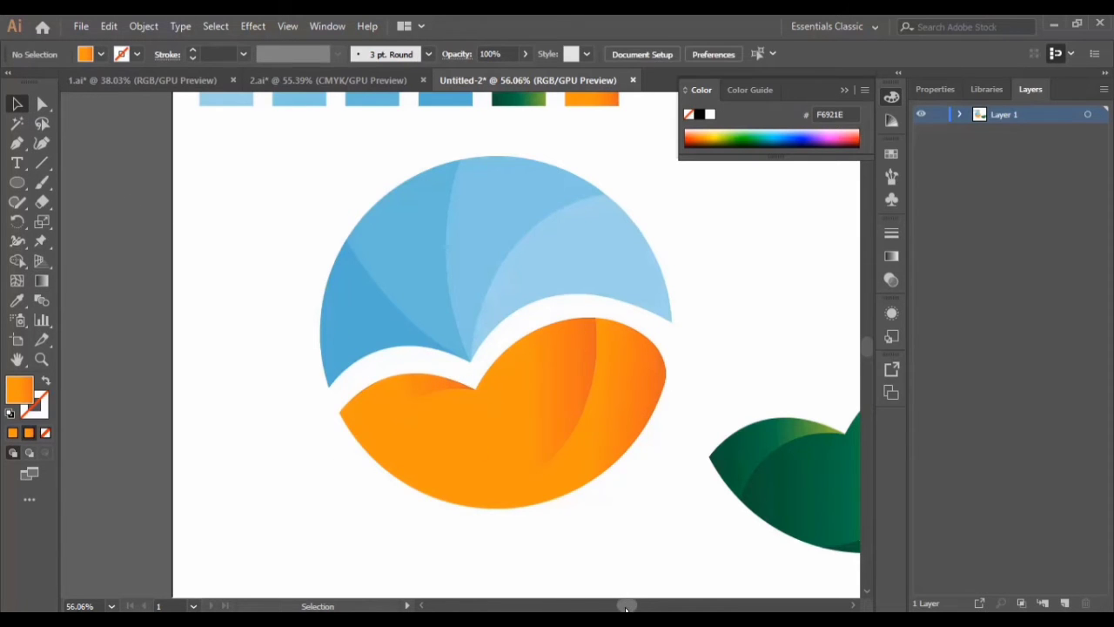
pyautogui.moveTo(624, 607); pyautogui.dragTo(633, 606)
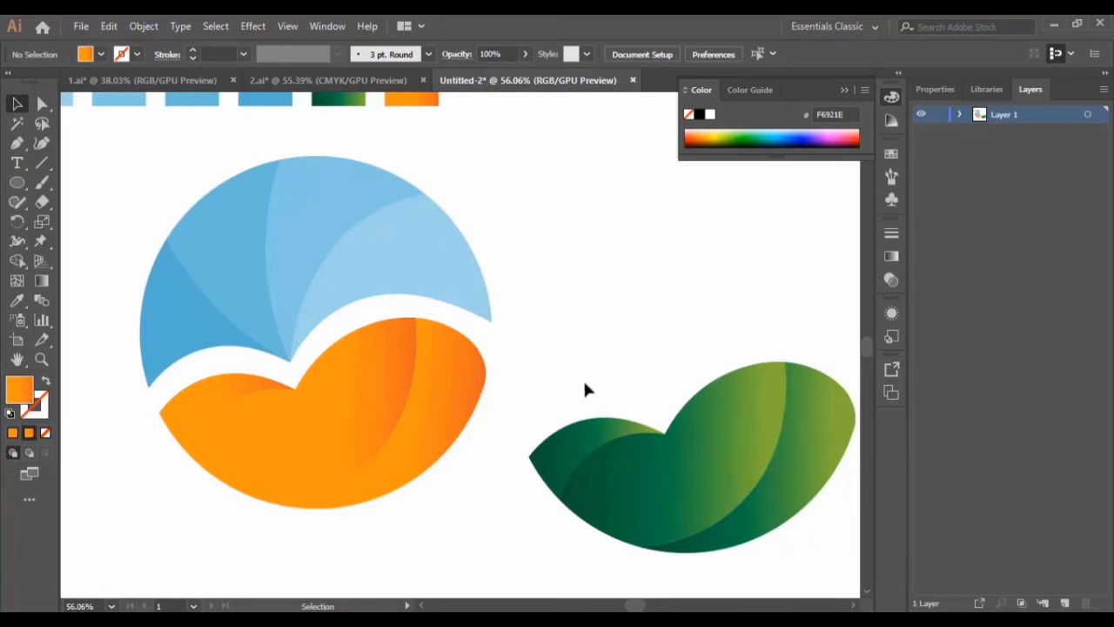
# Step: Drag the green leaf copy onto the orange wing and nudge it down twice
pyautogui.moveTo(583, 383); pyautogui.dragTo(808, 557)
pyautogui.moveTo(809, 442); pyautogui.dragTo(442, 393)
pyautogui.scroll(-1, 439, 399)
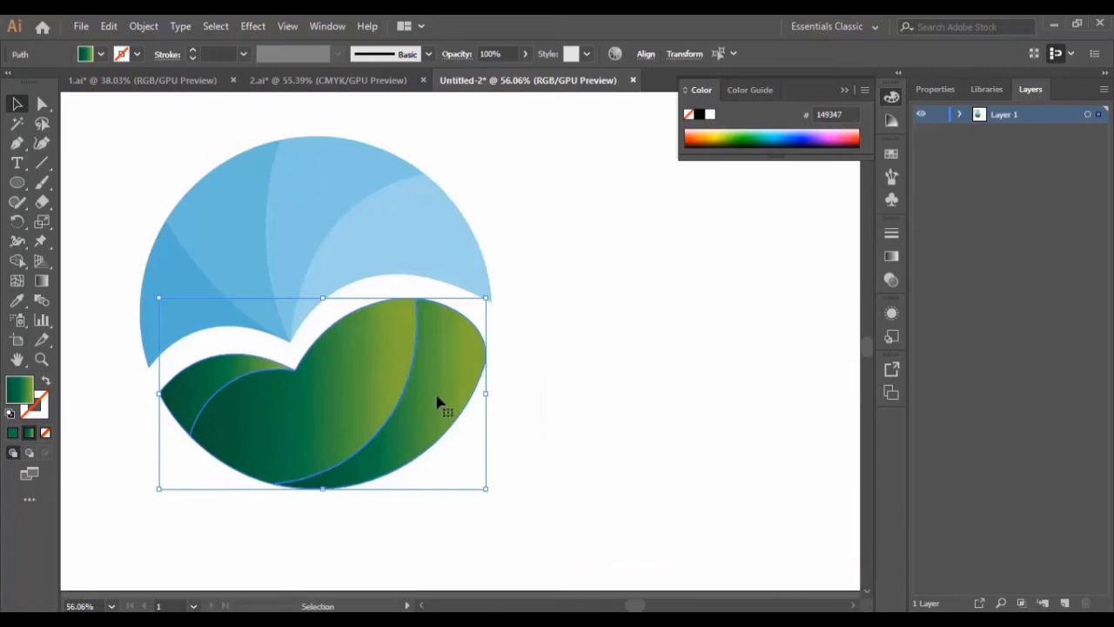
pyautogui.scroll(-3, 440, 396)
pyautogui.press('Down')
pyautogui.press('Down')
pyautogui.press('Down')
pyautogui.press('Down')
pyautogui.press('Down')
pyautogui.press('Down')
pyautogui.press('Down')
pyautogui.press('Down')
pyautogui.press('Down')
pyautogui.press('Down')
pyautogui.press('Down')
pyautogui.press('Down')
pyautogui.press('Down')
pyautogui.press('Down')
pyautogui.press('Down')
pyautogui.press('Down')
pyautogui.press('Down')
pyautogui.press('Down')
pyautogui.press('Down')
pyautogui.press('Down')
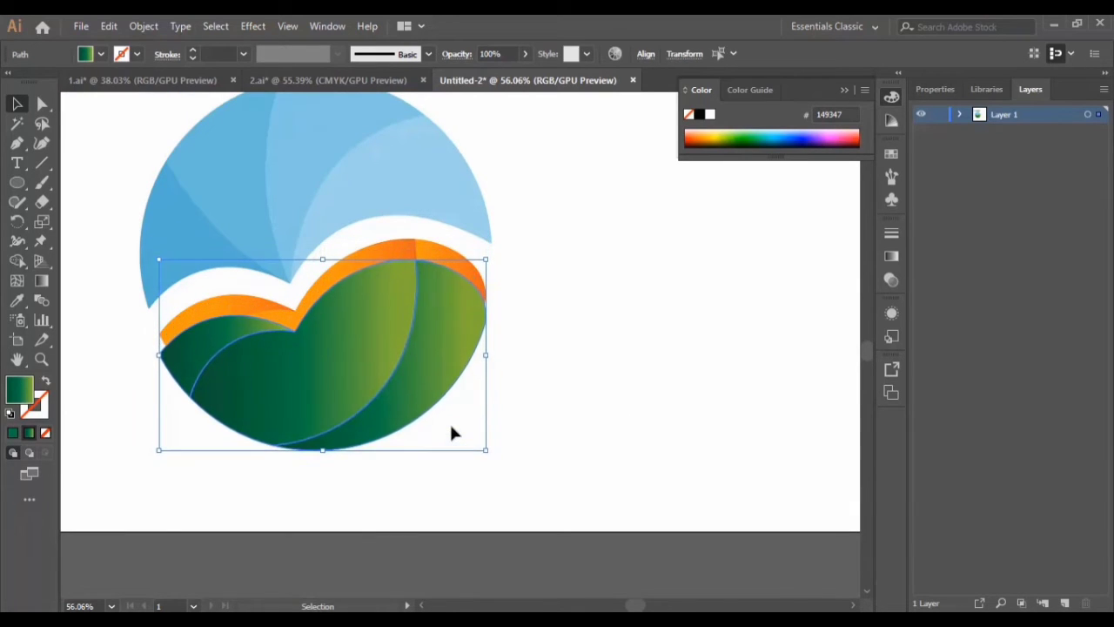
pyautogui.press('Down')
pyautogui.press('Down')
pyautogui.press('Down')
pyautogui.press('Down')
pyautogui.press('Down')
pyautogui.press('Down')
pyautogui.press('Down')
pyautogui.press('Down')
pyautogui.press('Down')
pyautogui.press('Down')
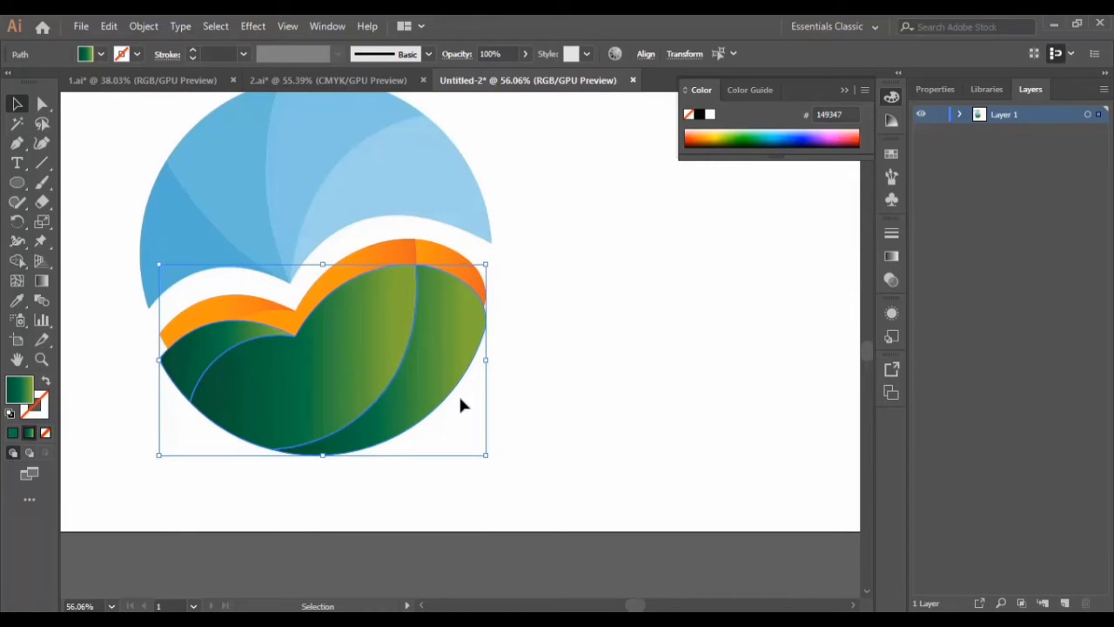
pyautogui.click(586, 330)
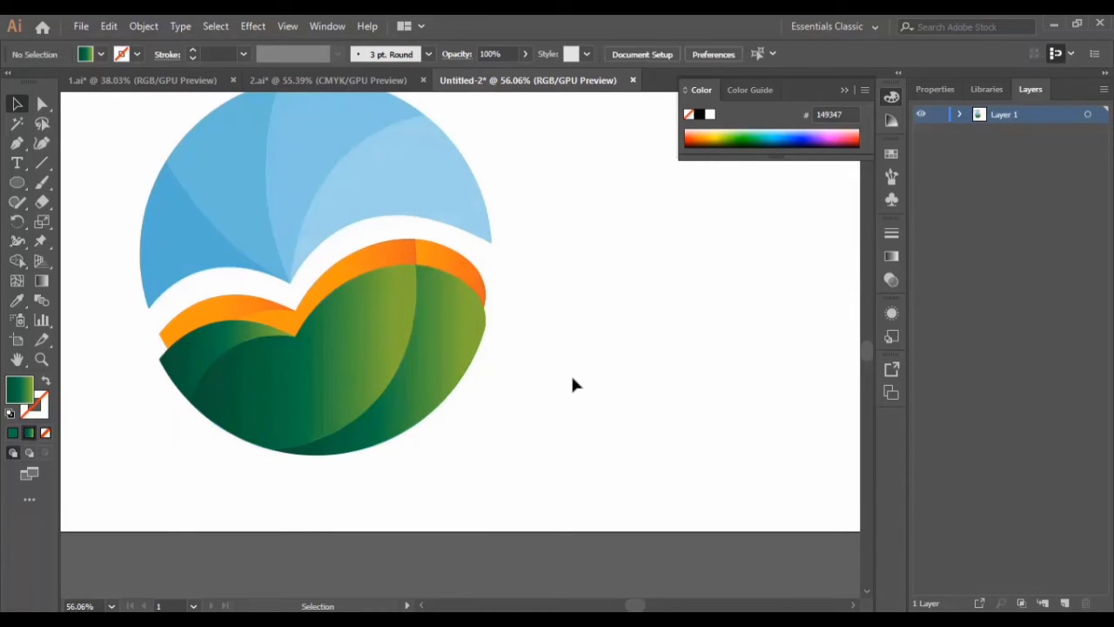
pyautogui.click(41, 358)
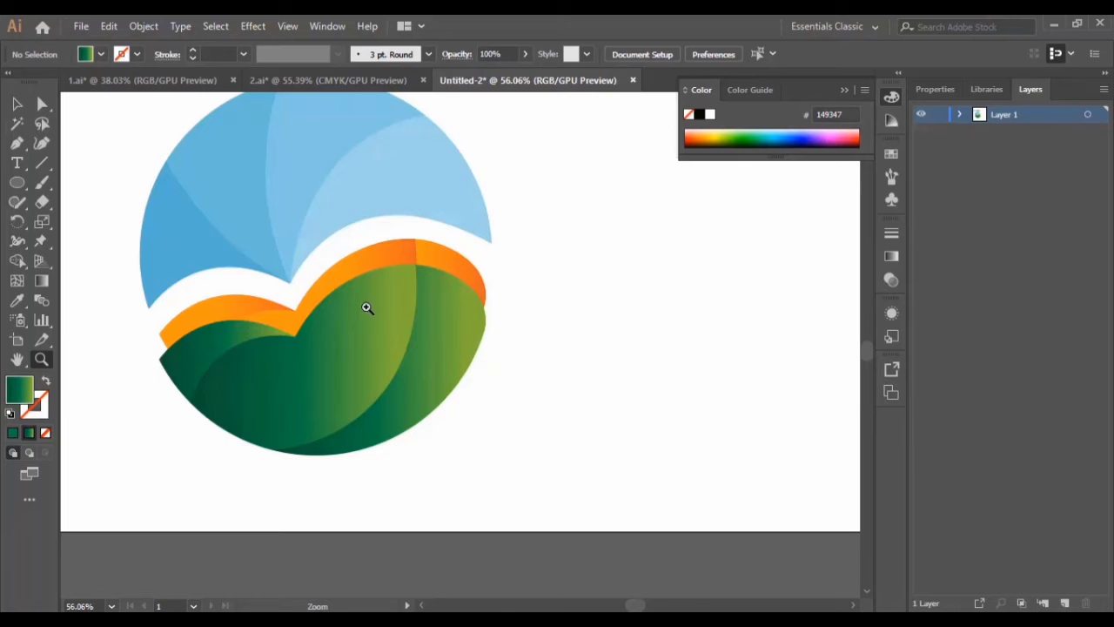
# Step: Zoom in to 100% and draw a curved antenna path with the Pen tool right of the leaf
pyautogui.click(447, 295)
pyautogui.click(467, 308)
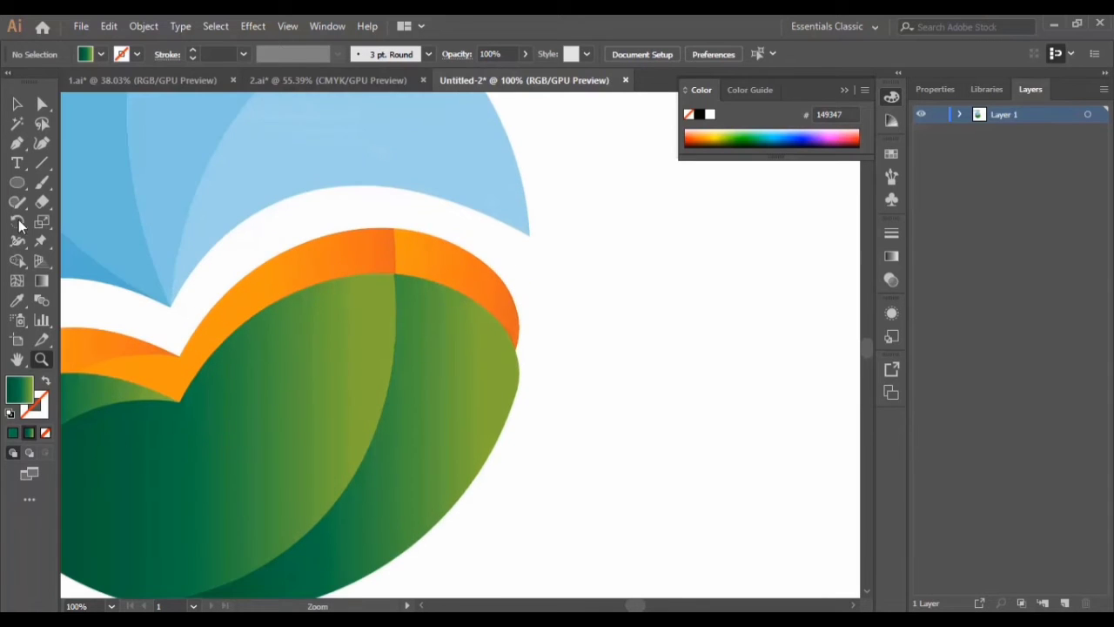
pyautogui.click(18, 144)
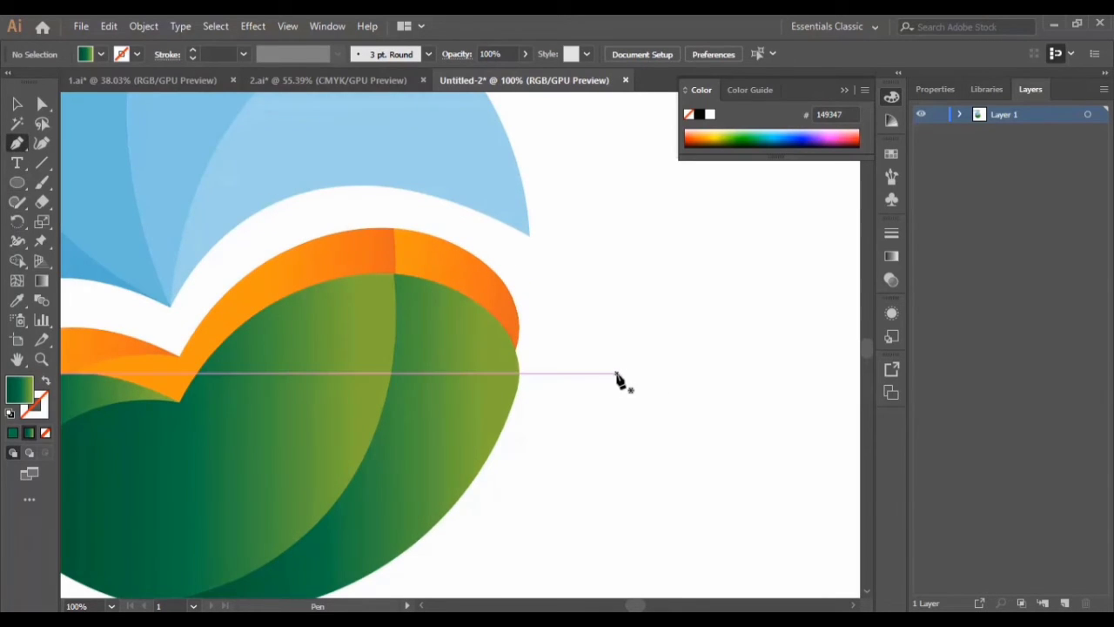
pyautogui.click(587, 372)
pyautogui.moveTo(748, 329); pyautogui.dragTo(850, 340)
pyautogui.moveTo(765, 333)
pyautogui.mouseDown()
pyautogui.moveTo(748, 340)
pyautogui.moveTo(763, 345)
pyautogui.mouseUp()
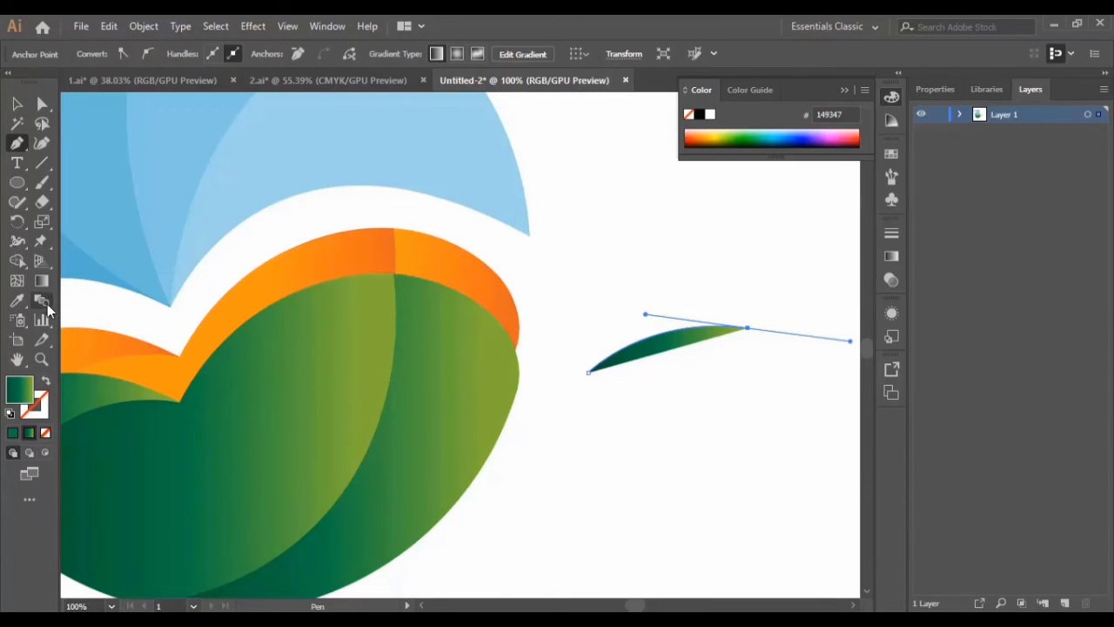
# Step: Run a gradient along the curve, move it to the stroke, and set a 2 pt weight
pyautogui.click(39, 282)
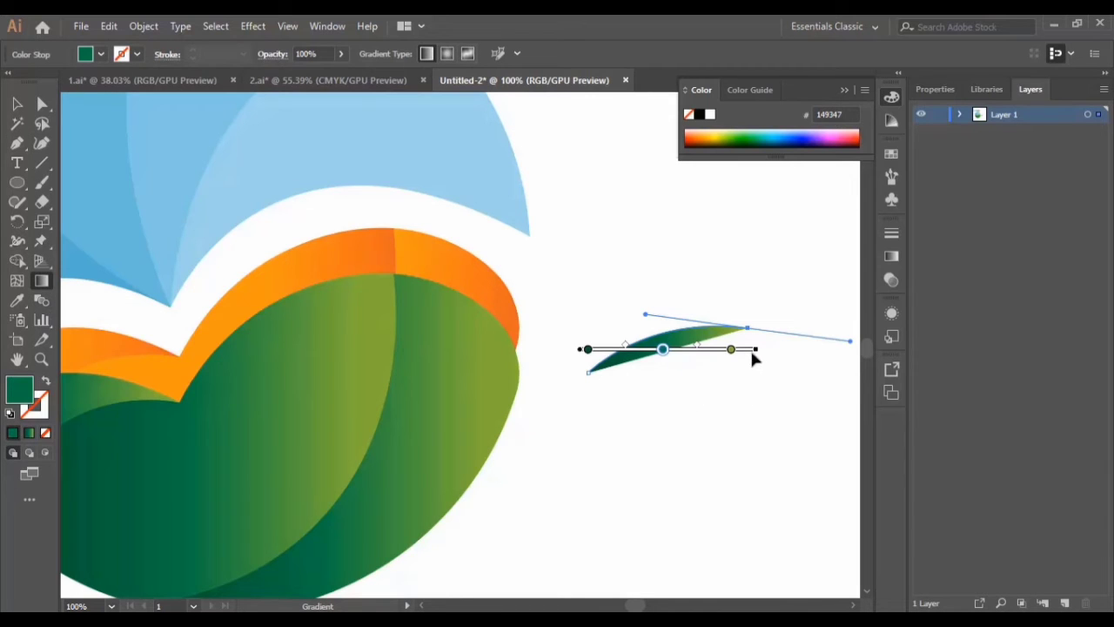
pyautogui.moveTo(760, 349)
pyautogui.mouseDown()
pyautogui.moveTo(635, 418)
pyautogui.moveTo(450, 442)
pyautogui.moveTo(437, 405)
pyautogui.moveTo(443, 436)
pyautogui.mouseUp()
pyautogui.click(600, 379)
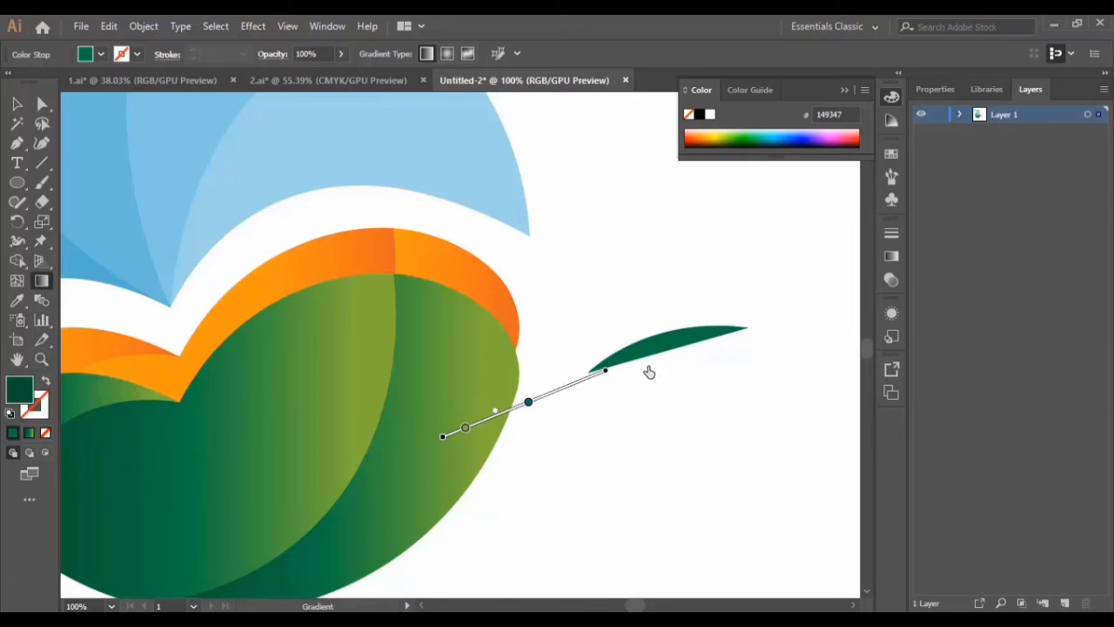
pyautogui.moveTo(607, 376)
pyautogui.mouseDown()
pyautogui.moveTo(682, 358)
pyautogui.moveTo(745, 316)
pyautogui.moveTo(786, 314)
pyautogui.moveTo(769, 314)
pyautogui.moveTo(785, 308)
pyautogui.moveTo(773, 313)
pyautogui.moveTo(771, 303)
pyautogui.mouseUp()
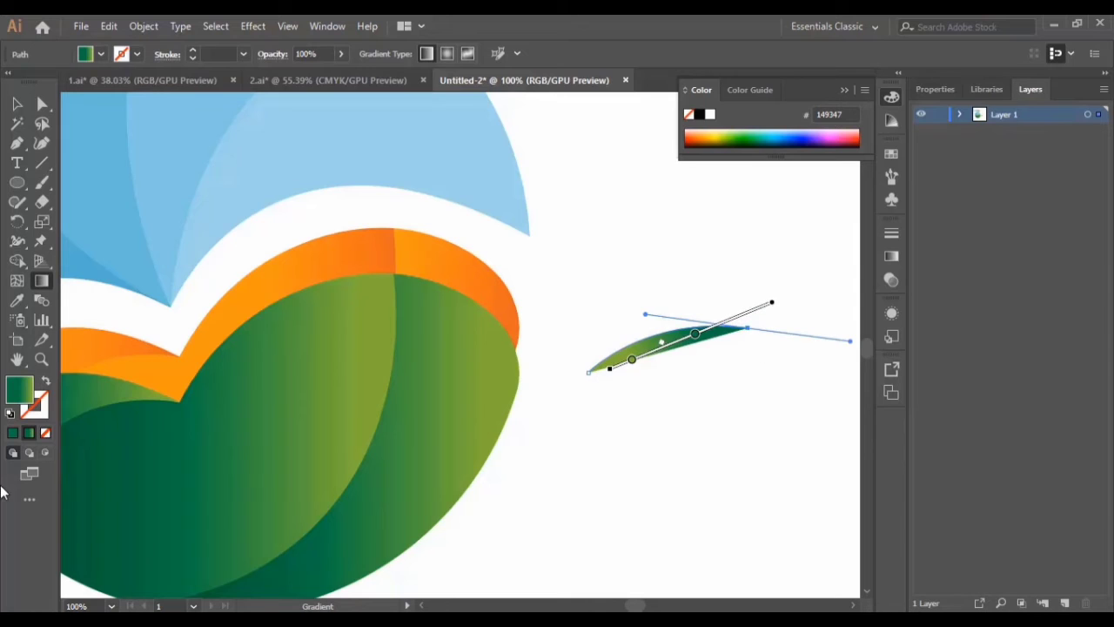
pyautogui.click(47, 384)
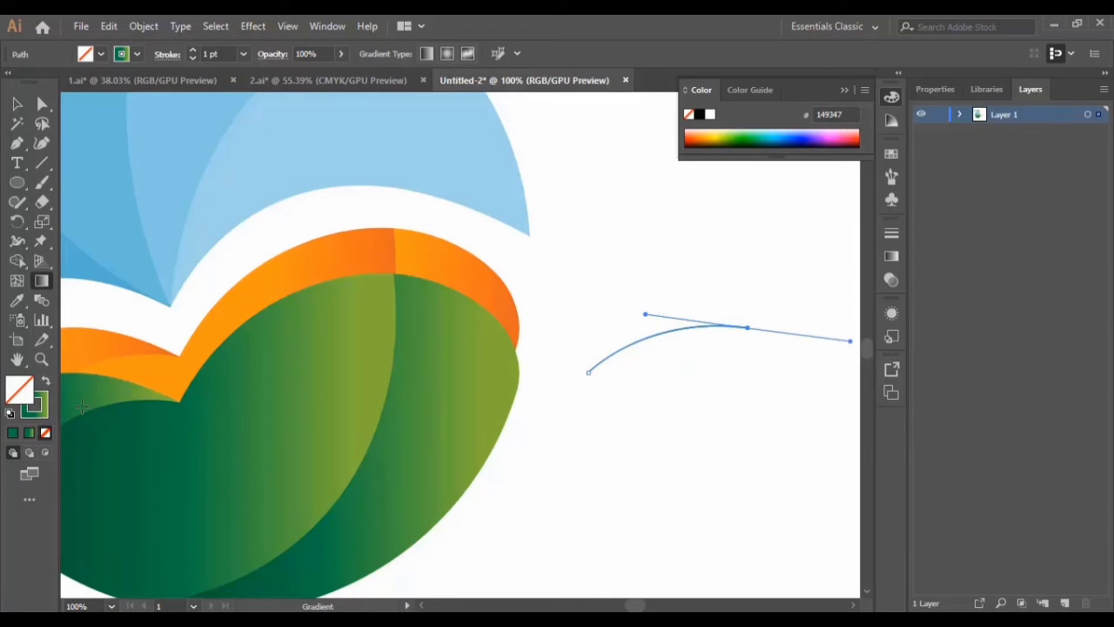
pyautogui.click(243, 54)
pyautogui.click(266, 144)
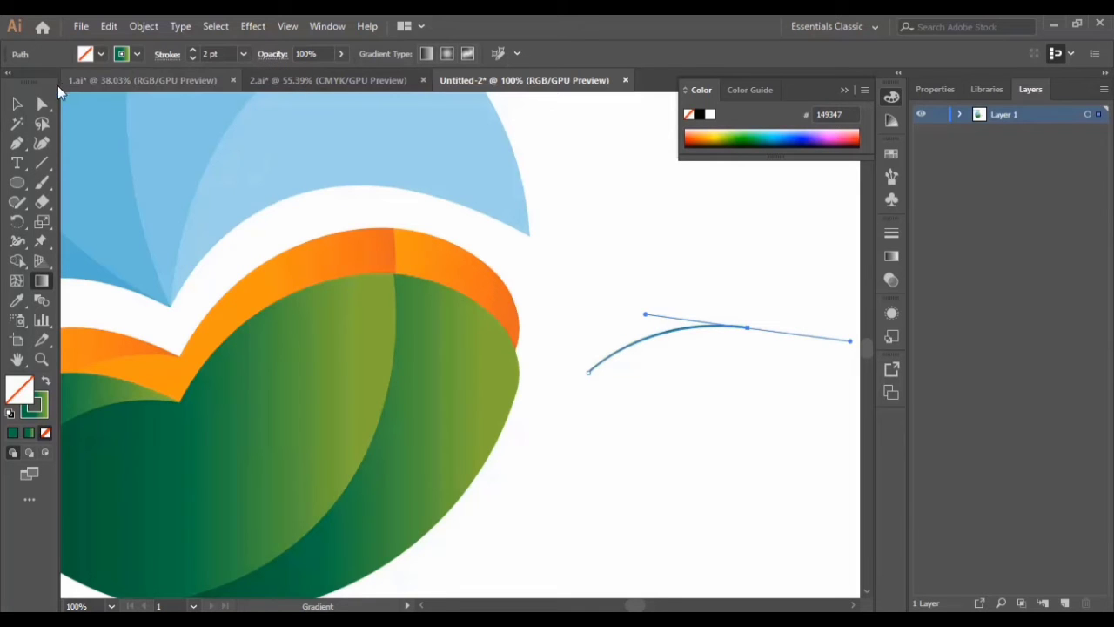
# Step: Move the antenna to start at the leaf's edge and draw a small circle at its tip
pyautogui.press('v')
pyautogui.click(727, 464)
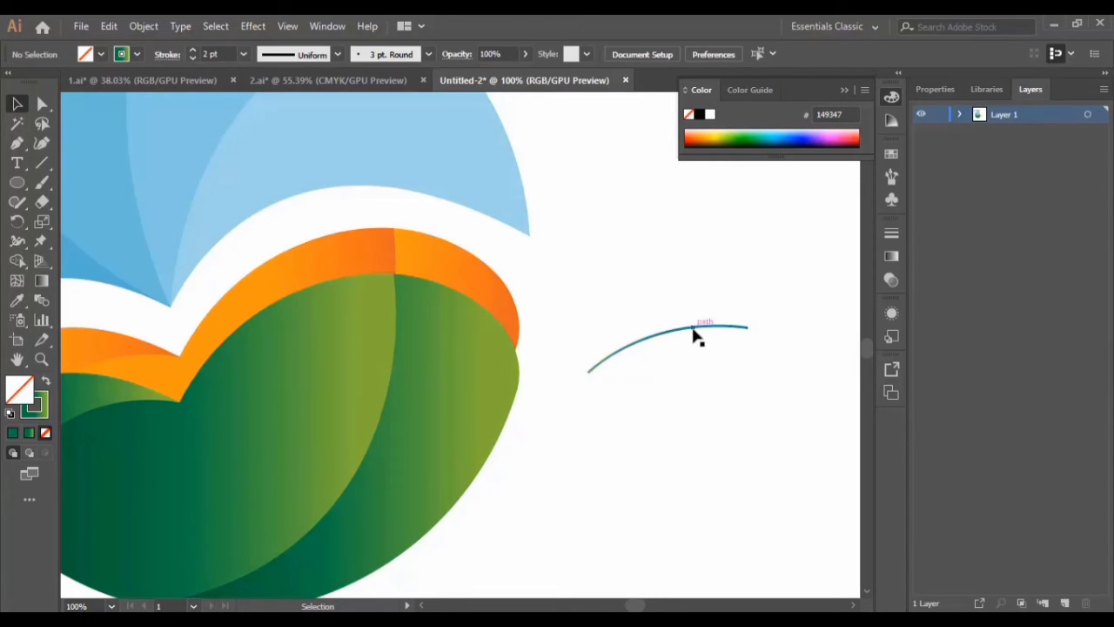
pyautogui.moveTo(684, 334); pyautogui.dragTo(605, 377)
pyautogui.click(729, 463)
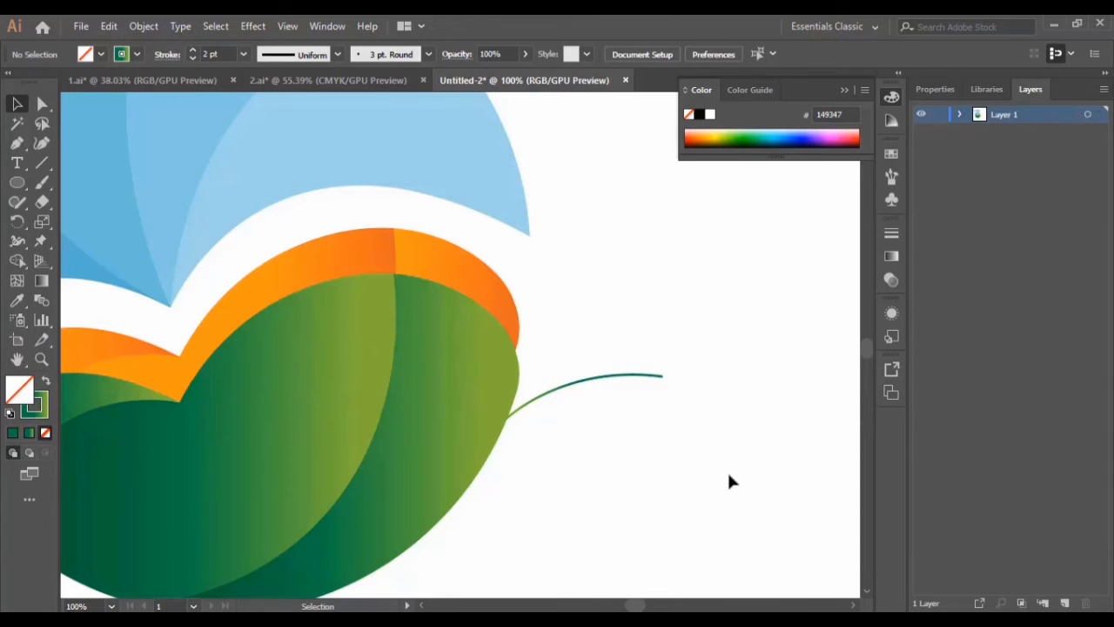
pyautogui.click(16, 182)
pyautogui.moveTo(659, 368); pyautogui.dragTo(670, 381)
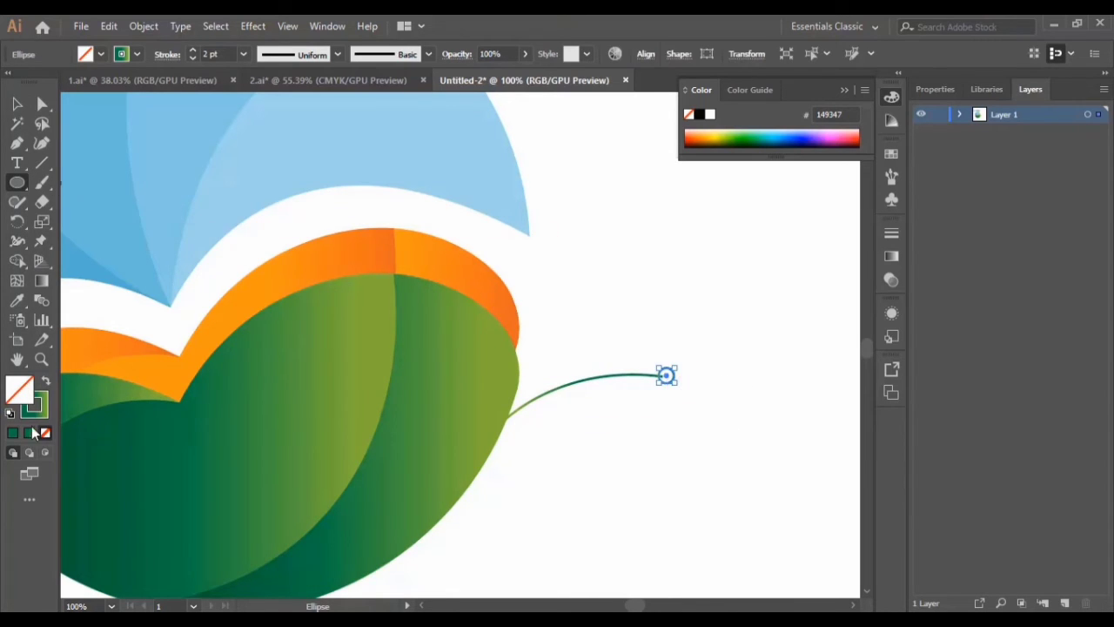
# Step: Fill the tip circle with the green gradient and nudge it onto the curve's end
pyautogui.click(46, 384)
pyautogui.click(28, 432)
pyautogui.press('v')
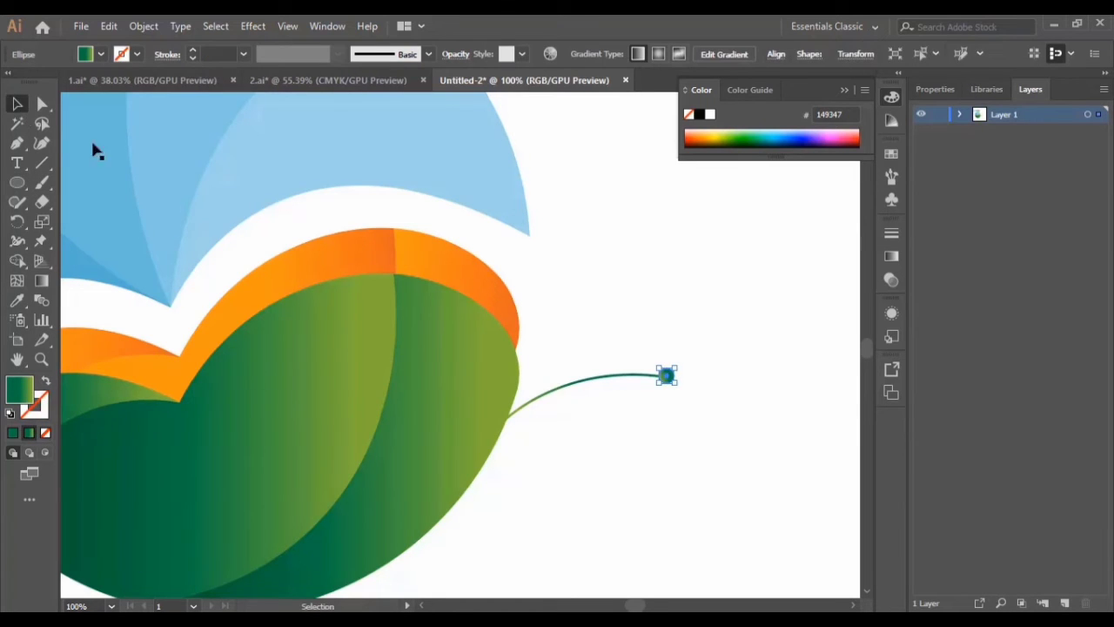
pyautogui.click(746, 353)
pyautogui.moveTo(675, 383); pyautogui.dragTo(663, 376)
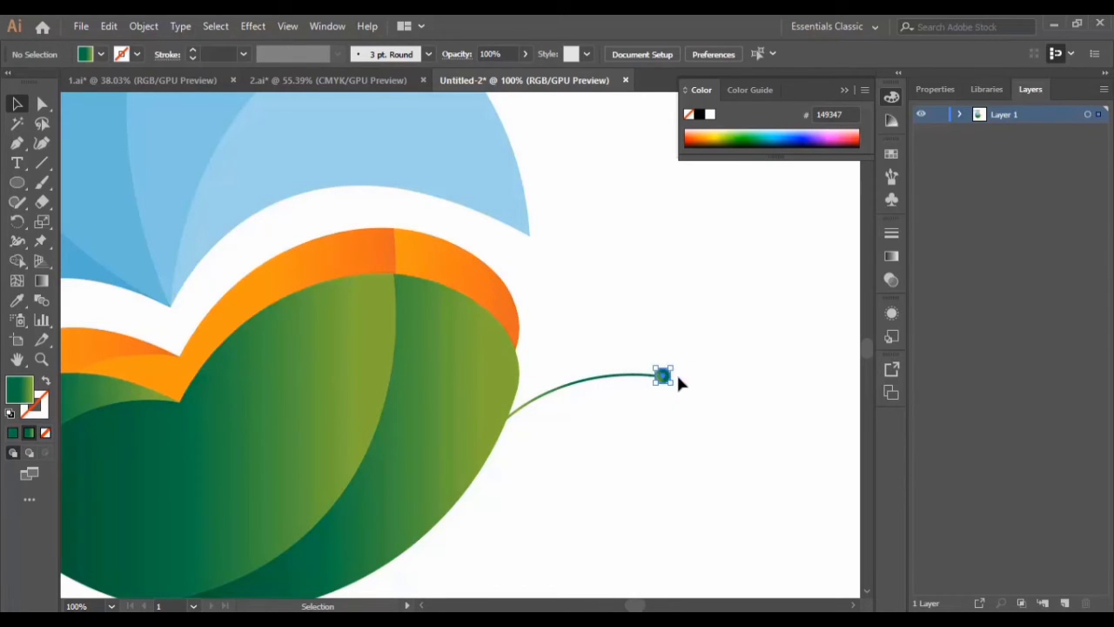
pyautogui.click(711, 383)
# Step: Copy the antenna with its circle and paste the duplicate just above the original
pyautogui.scroll(-1, 733, 393)
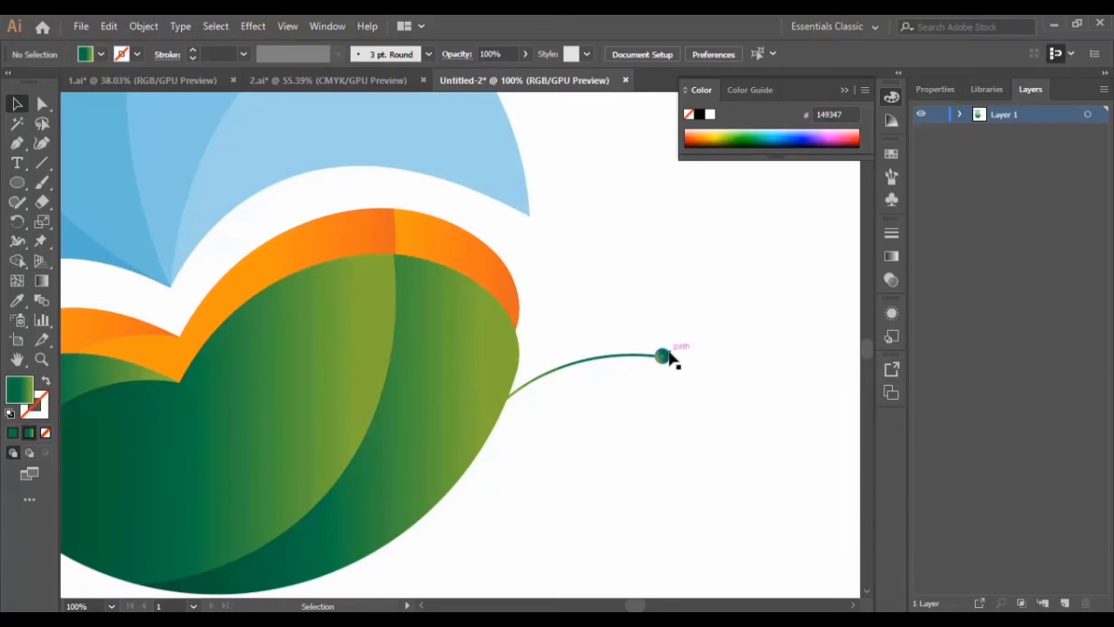
pyautogui.click(664, 364)
pyautogui.click(765, 403)
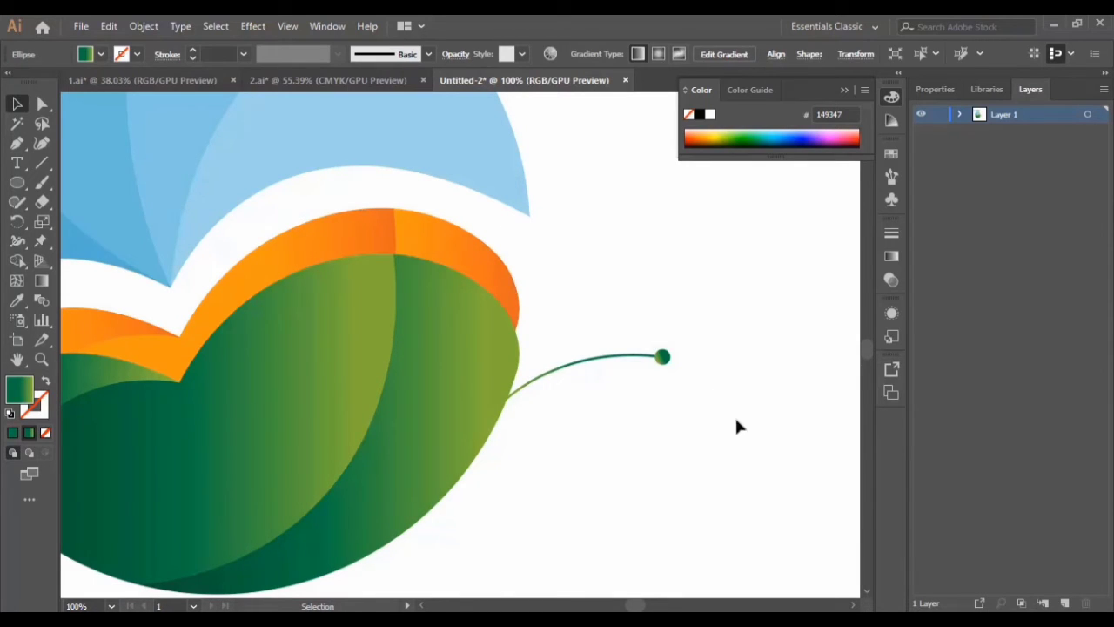
pyautogui.moveTo(597, 327); pyautogui.dragTo(721, 407)
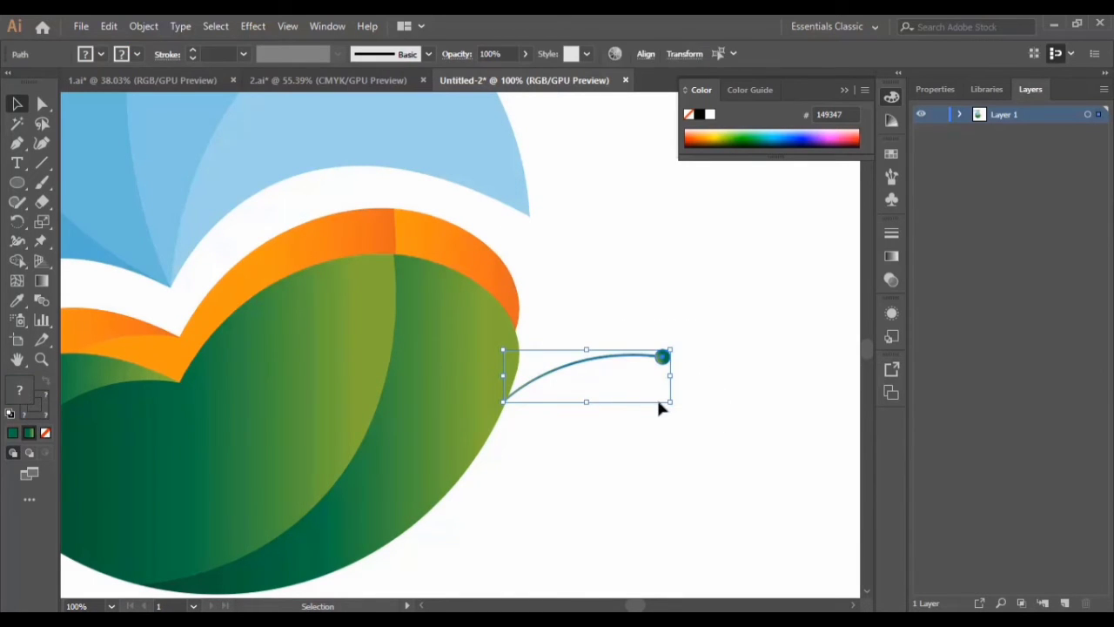
pyautogui.hotkey('ctrl', 'c')
pyautogui.hotkey('ctrl', 'v')
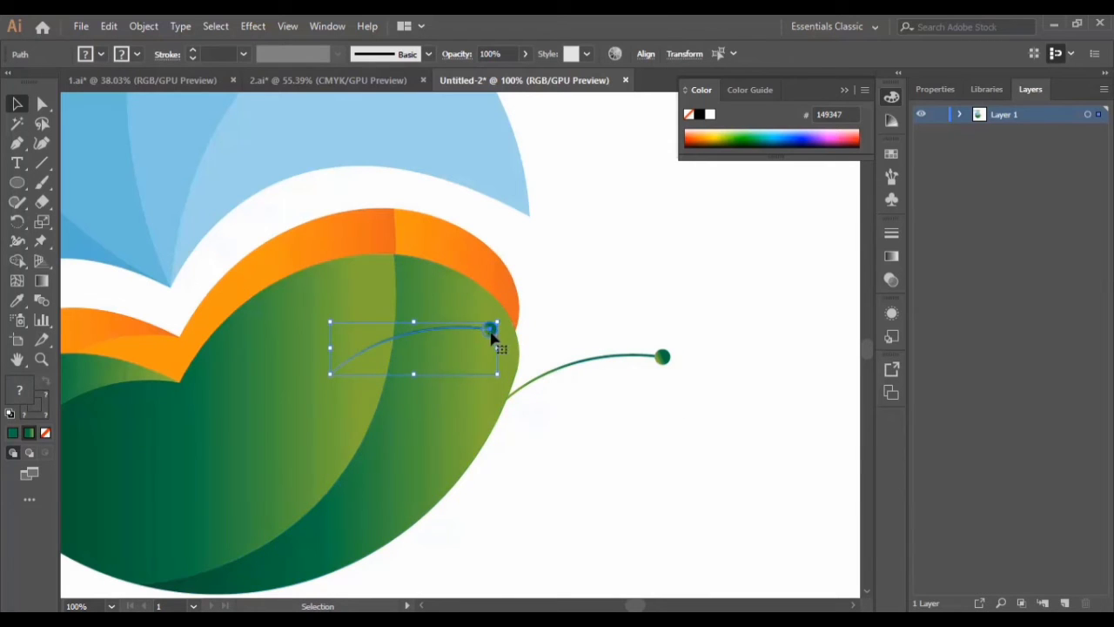
pyautogui.moveTo(490, 338); pyautogui.dragTo(639, 321)
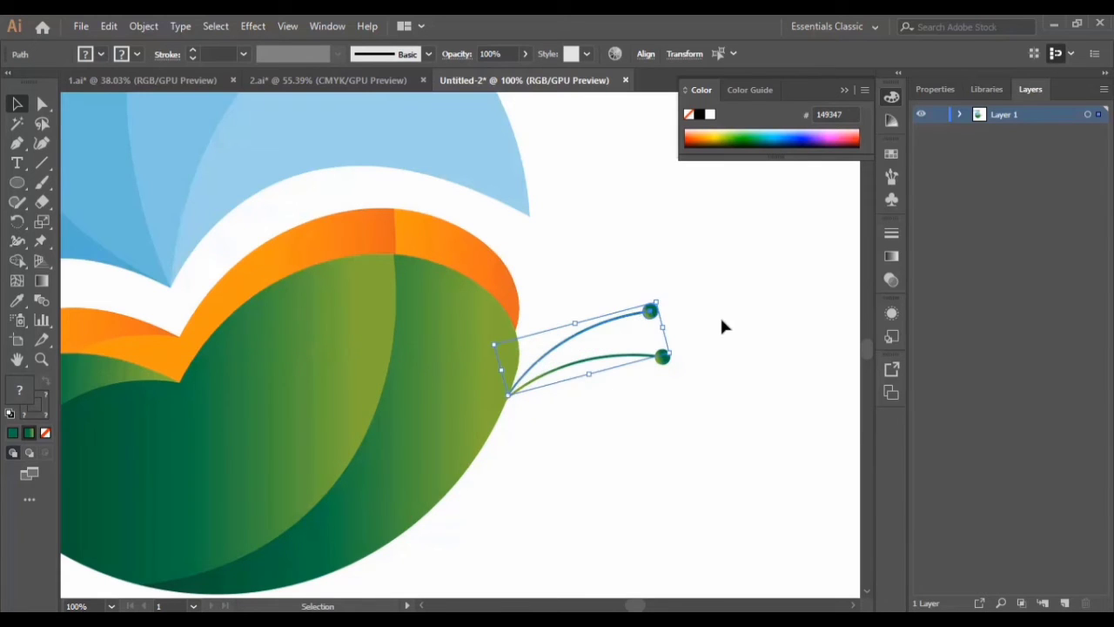
# Step: Make the upper antenna curve an orange stroke sampled from the rim
pyautogui.click(721, 342)
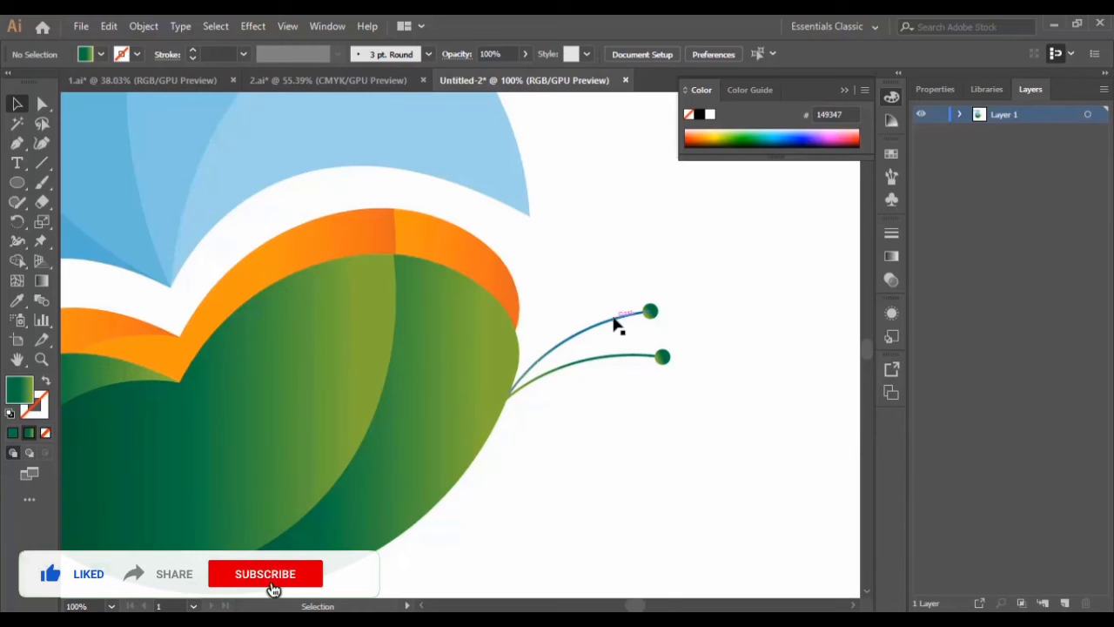
pyautogui.click(669, 353)
pyautogui.click(717, 319)
pyautogui.click(614, 327)
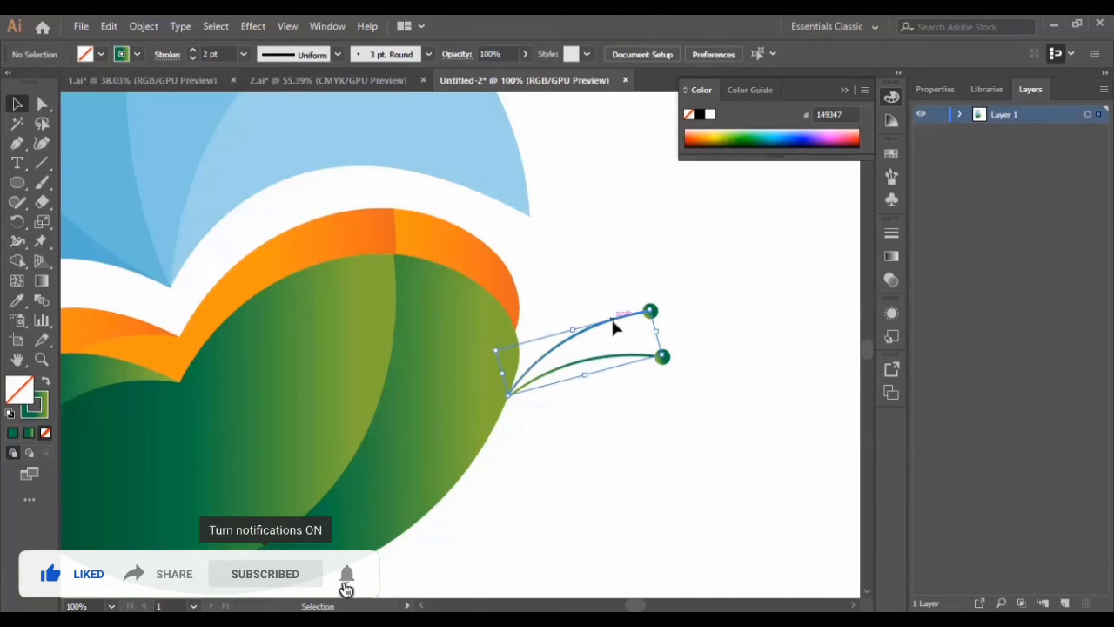
pyautogui.click(21, 302)
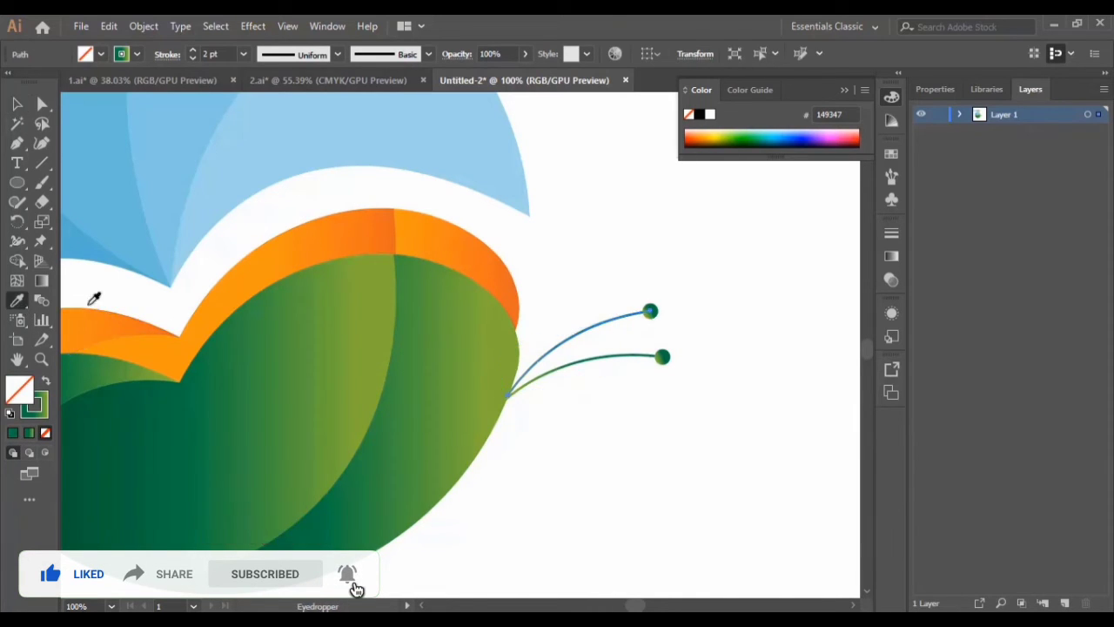
pyautogui.click(488, 253)
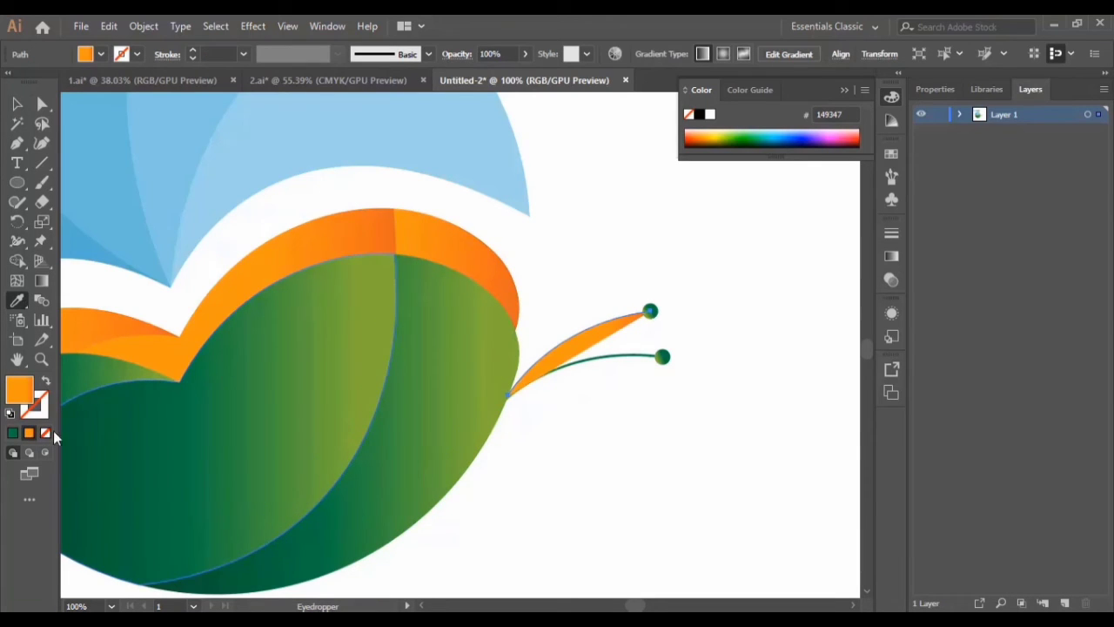
pyautogui.click(46, 384)
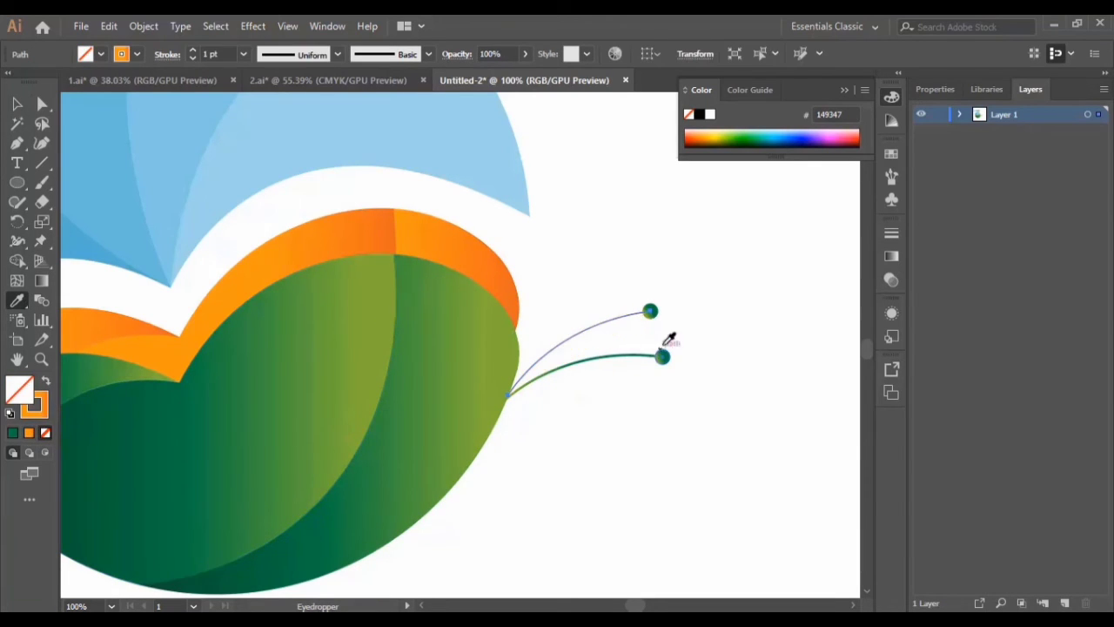
pyautogui.click(17, 103)
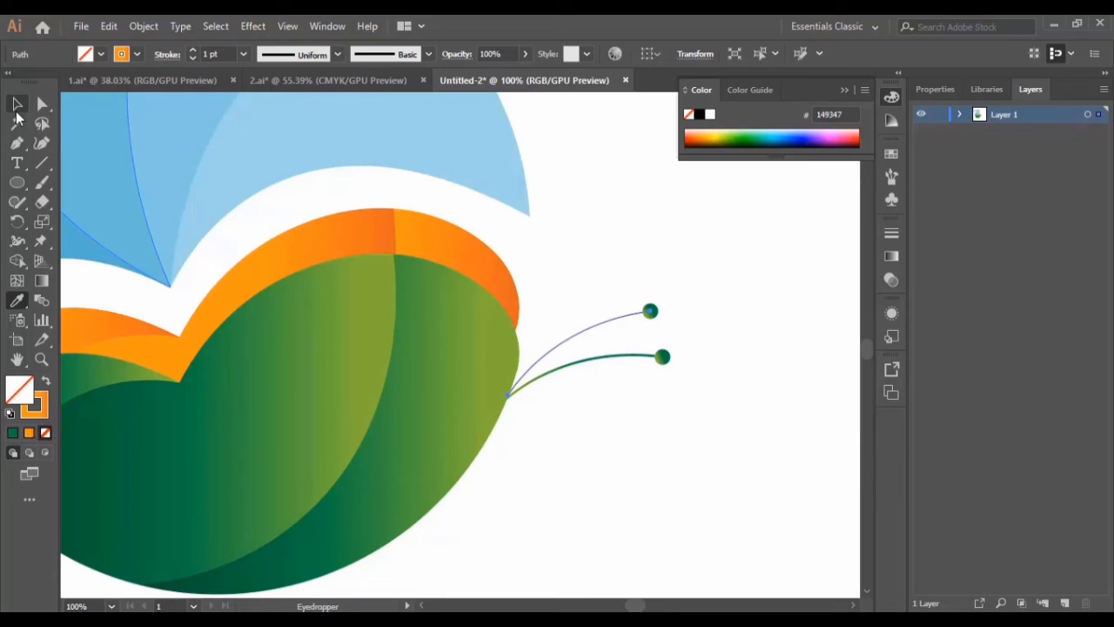
# Step: Colour the upper antenna's tip dot with the rim's orange
pyautogui.click(734, 272)
pyautogui.click(650, 312)
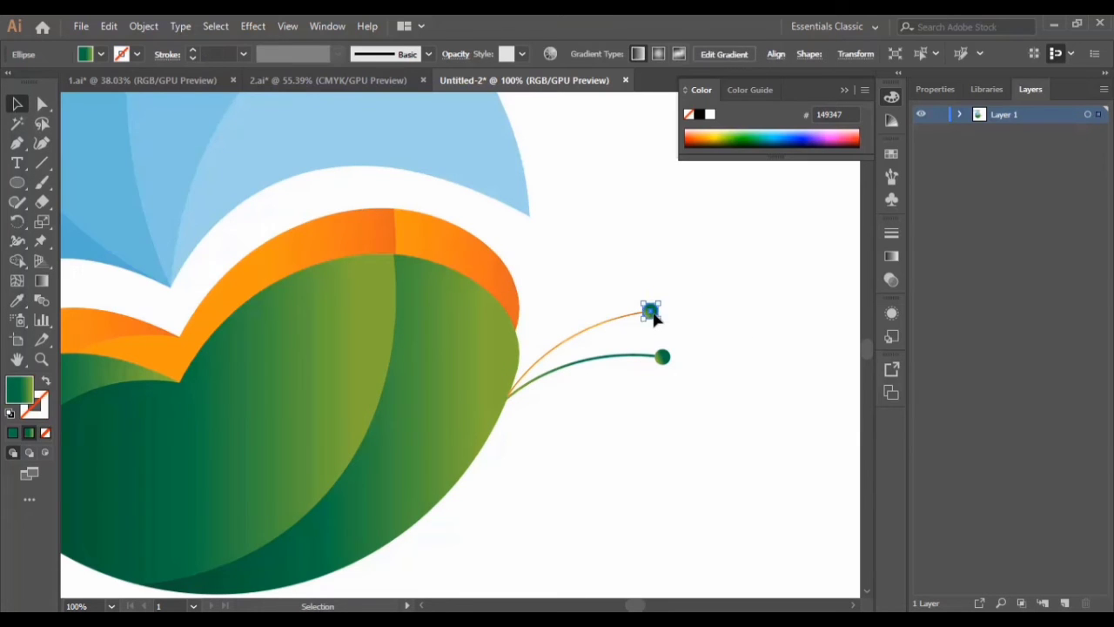
pyautogui.click(17, 300)
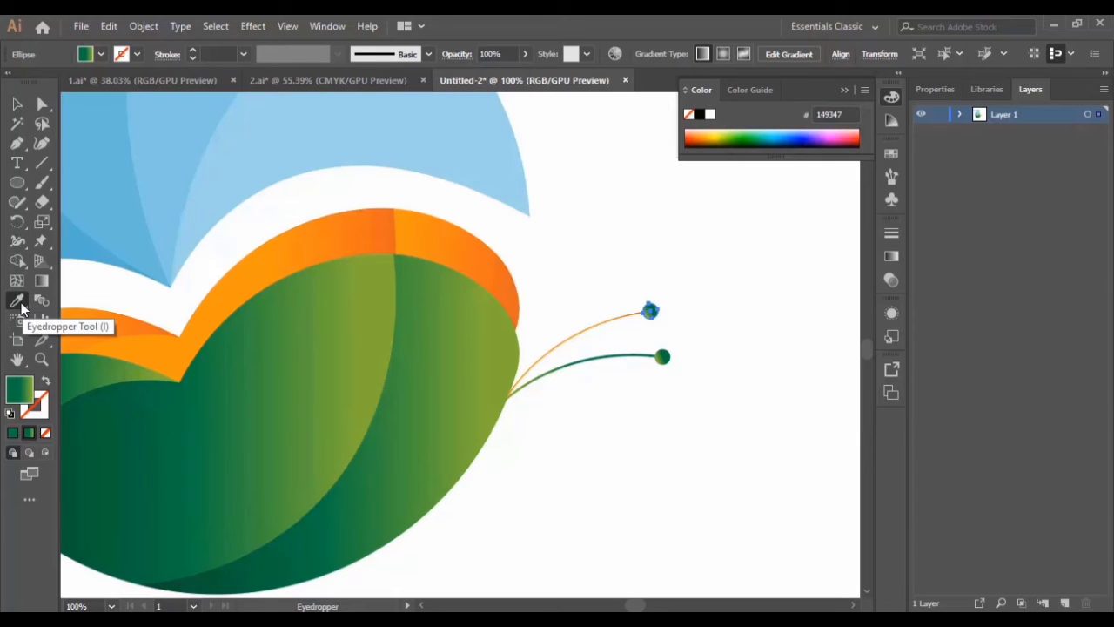
pyautogui.click(475, 243)
pyautogui.click(17, 103)
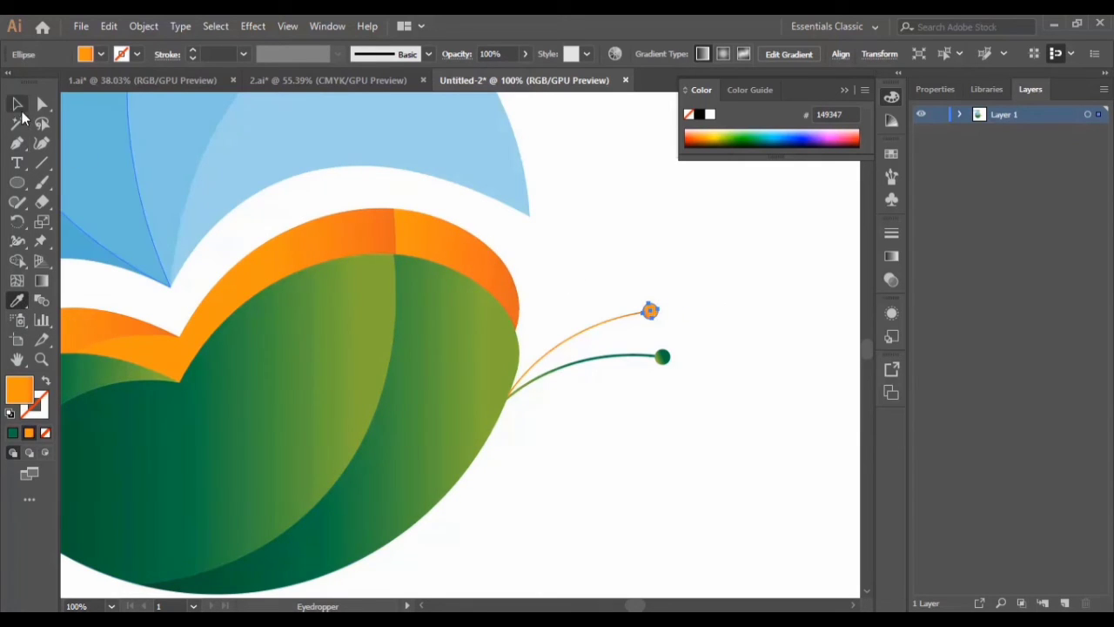
pyautogui.click(713, 312)
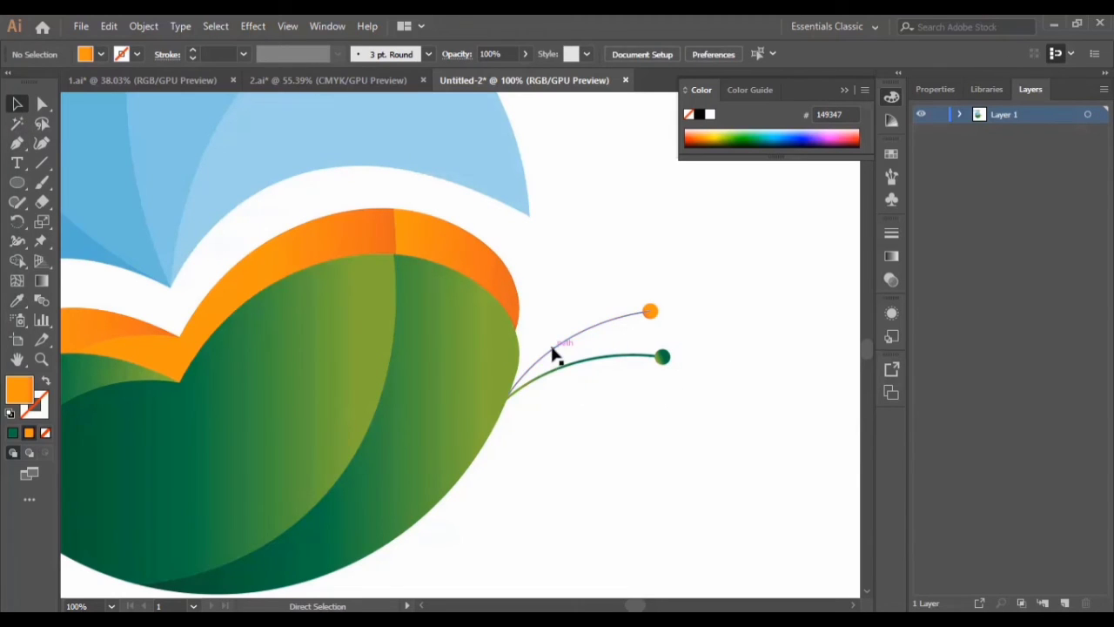
# Step: Zoom out and drag the whole butterfly artwork to the right of the swatches
pyautogui.hotkey('ctrl', '-')
pyautogui.hotkey('ctrl', '-')
pyautogui.scroll(1, 181, 236)
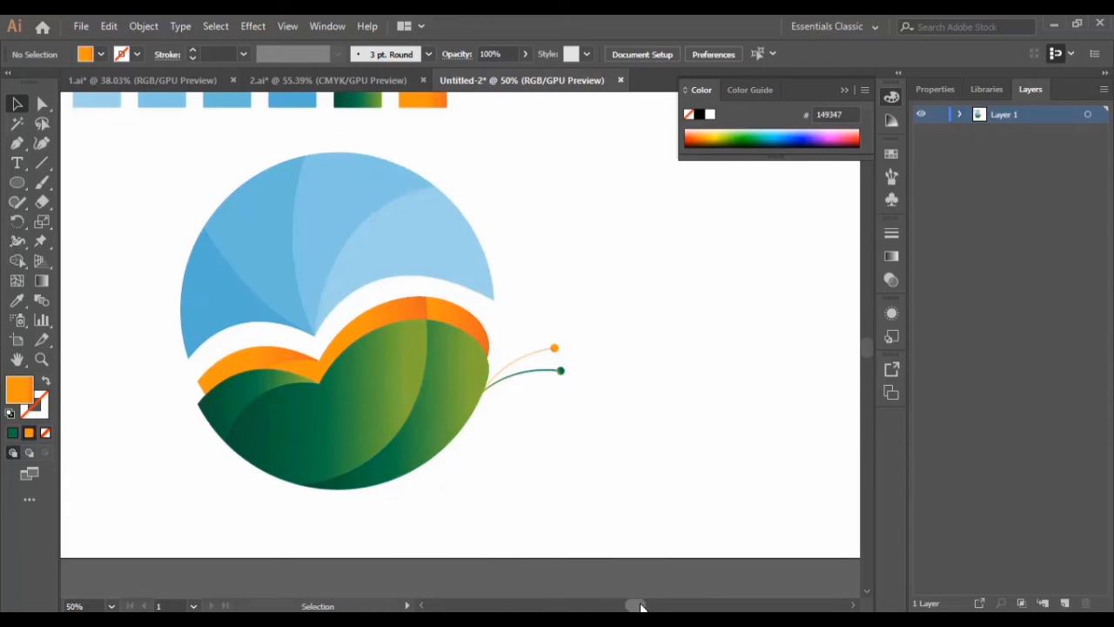
pyautogui.moveTo(640, 607); pyautogui.dragTo(648, 607)
pyautogui.scroll(2, 194, 308)
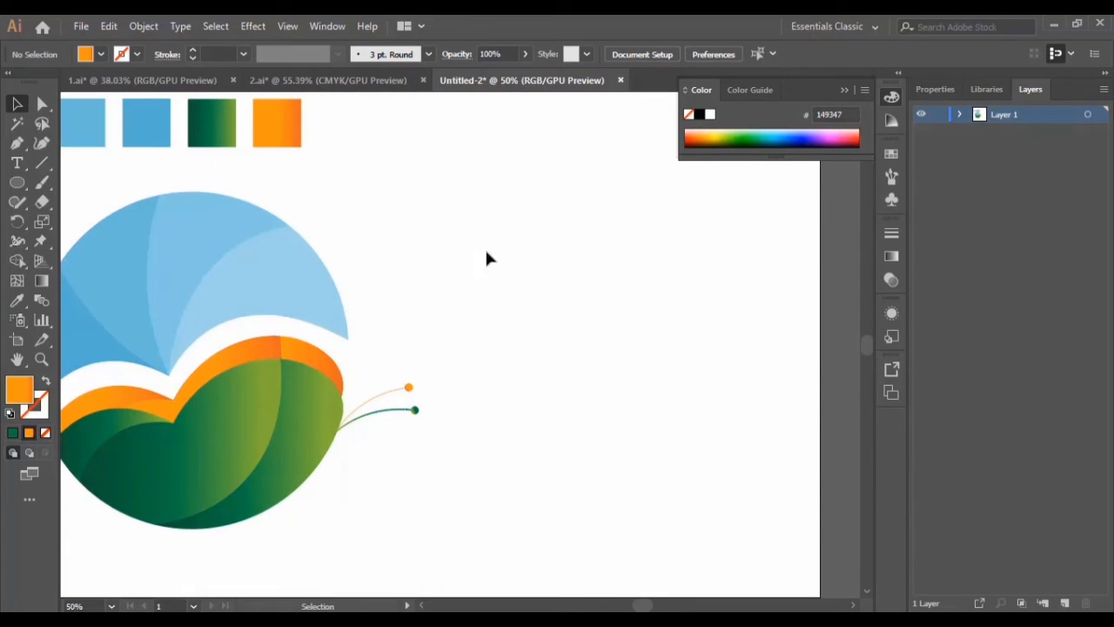
pyautogui.moveTo(486, 253); pyautogui.dragTo(113, 483)
pyautogui.moveTo(179, 279); pyautogui.dragTo(507, 249)
pyautogui.scroll(-2, 532, 261)
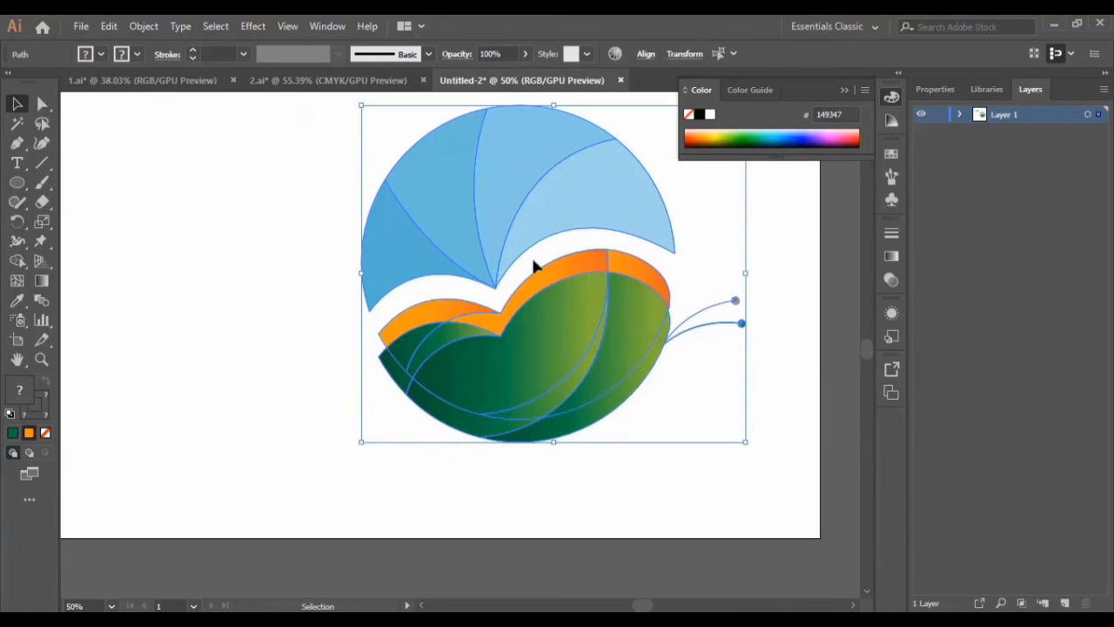
pyautogui.click(554, 525)
# Step: Reselect the complete logo and nudge it slightly higher on the artboard
pyautogui.scroll(2, 548, 504)
pyautogui.scroll(-1, 544, 487)
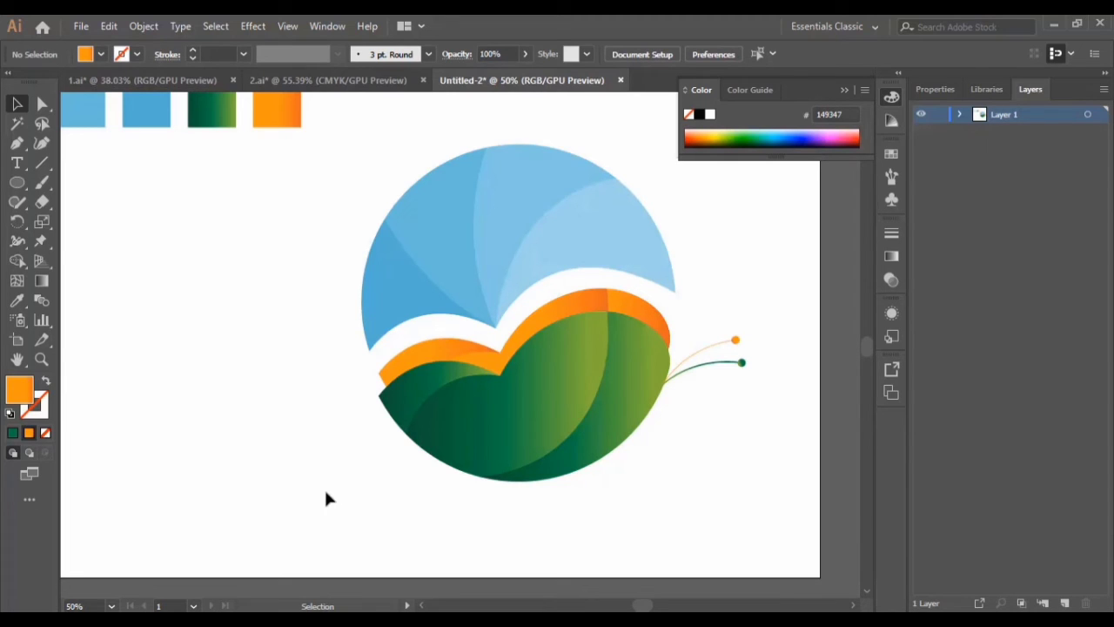
pyautogui.scroll(-2, 597, 444)
pyautogui.moveTo(363, 142); pyautogui.dragTo(723, 440)
pyautogui.moveTo(592, 343); pyautogui.dragTo(566, 297)
pyautogui.scroll(3, 563, 372)
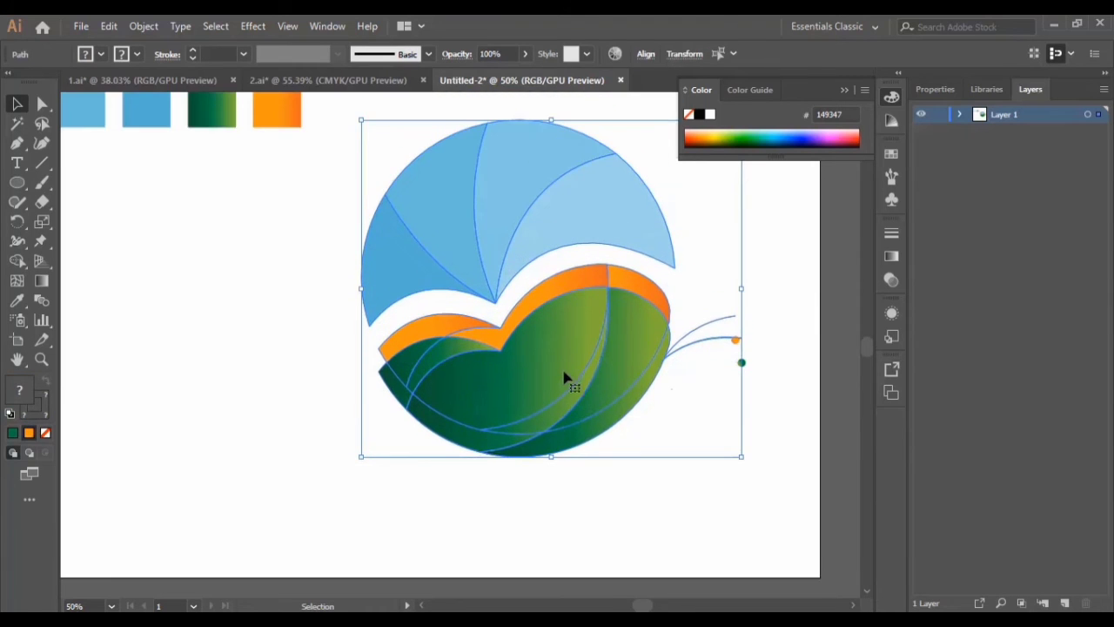
pyautogui.scroll(-1, 563, 390)
pyautogui.scroll(-1, 560, 391)
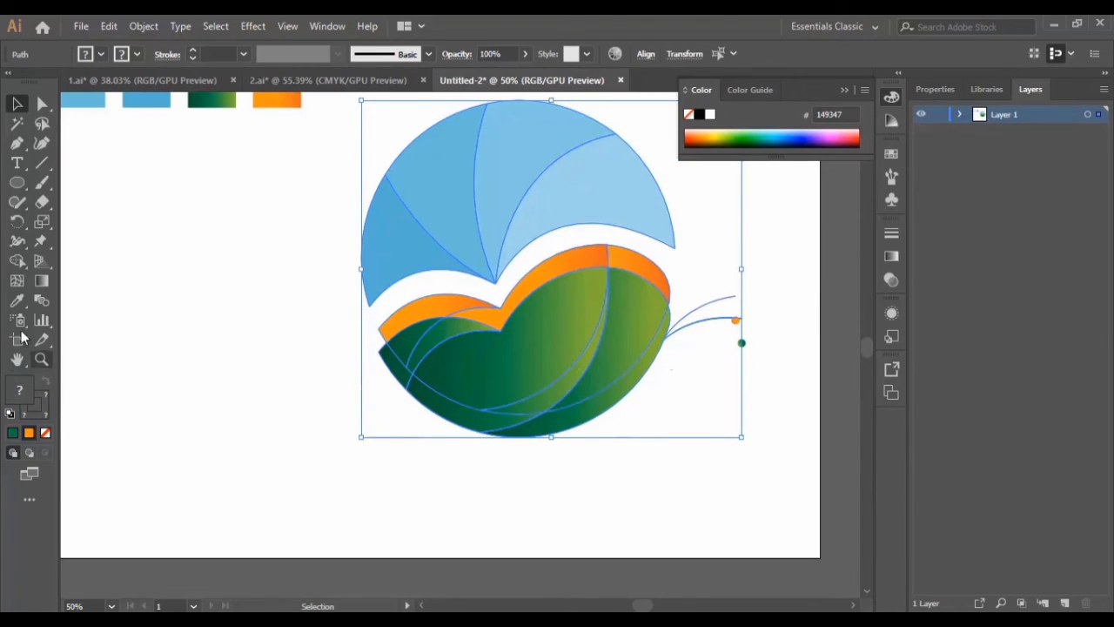
# Step: Start a 48 pt text line below the logo and type 'butterfly'
pyautogui.click(23, 162)
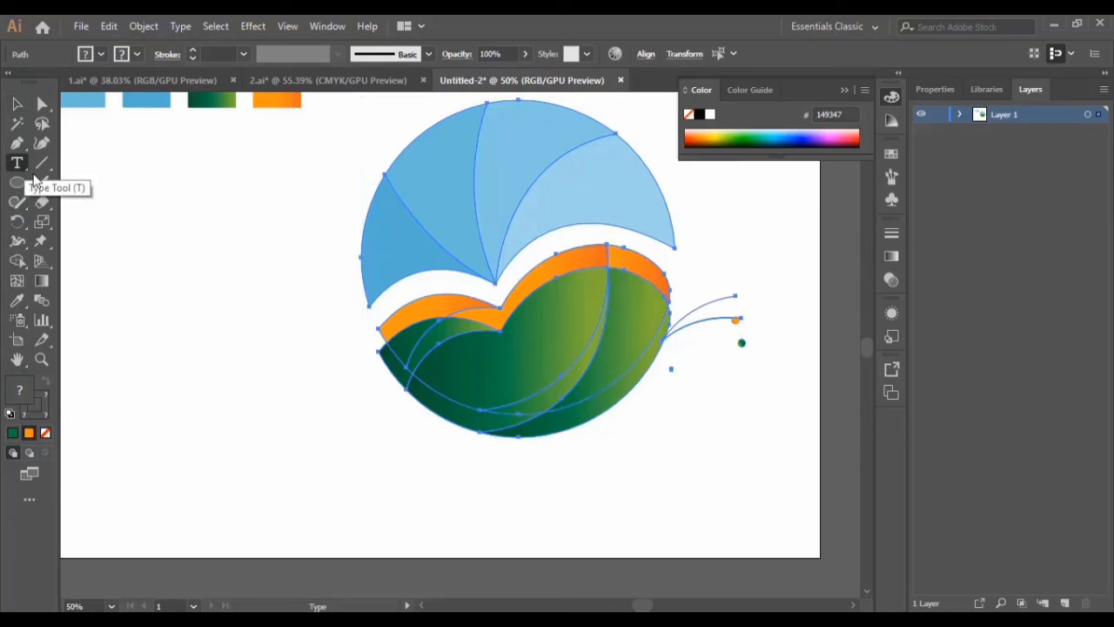
pyautogui.scroll(-1, 484, 448)
pyautogui.scroll(1, 489, 457)
pyautogui.click(489, 470)
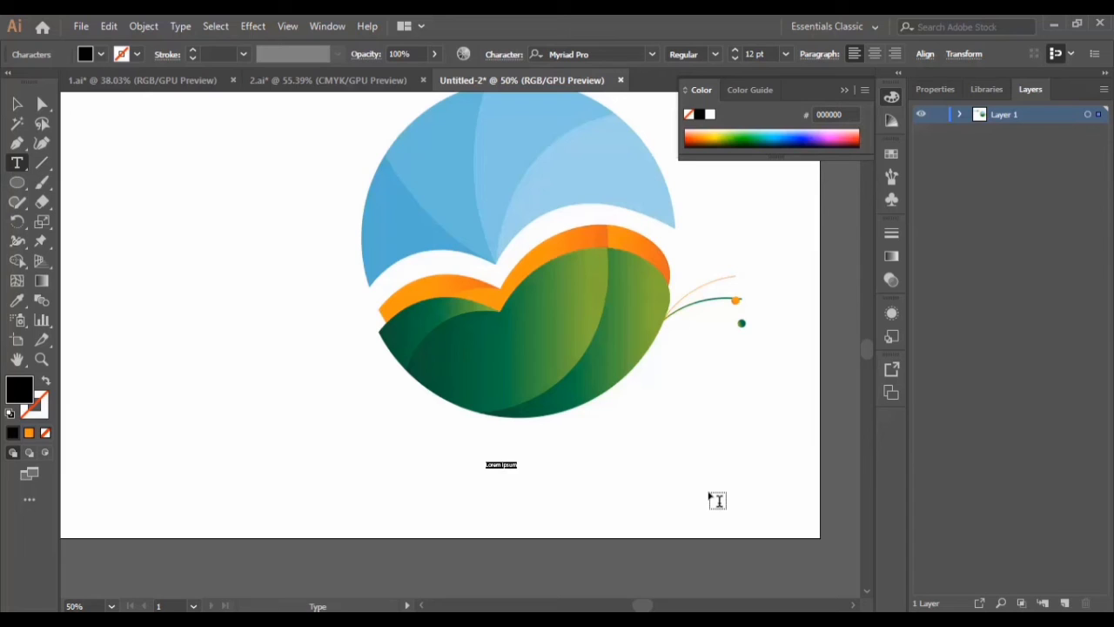
pyautogui.click(786, 55)
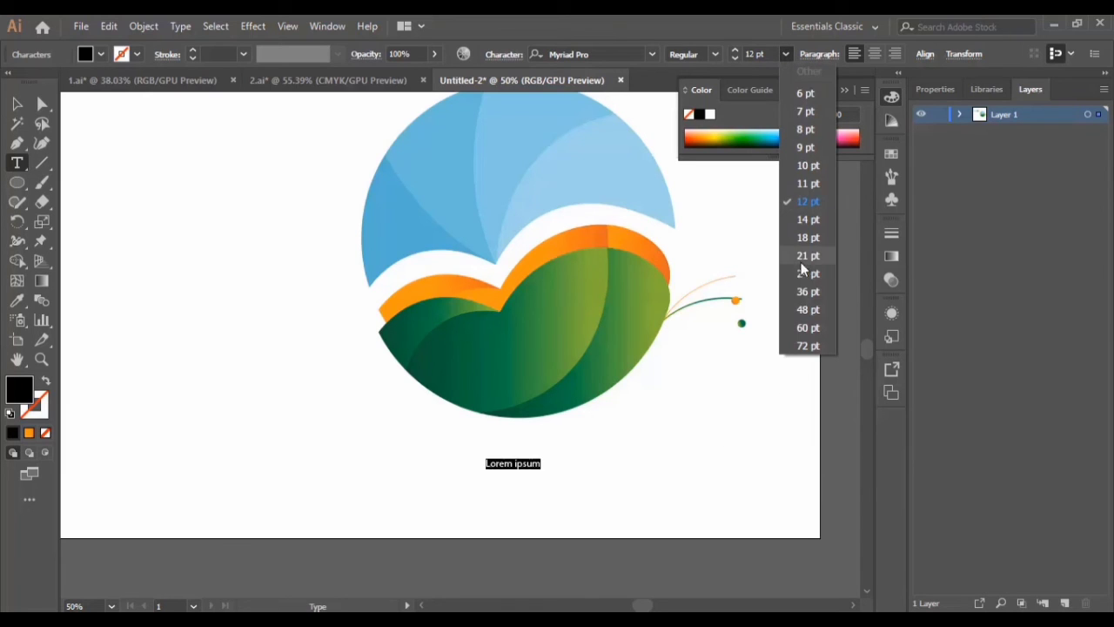
pyautogui.click(816, 315)
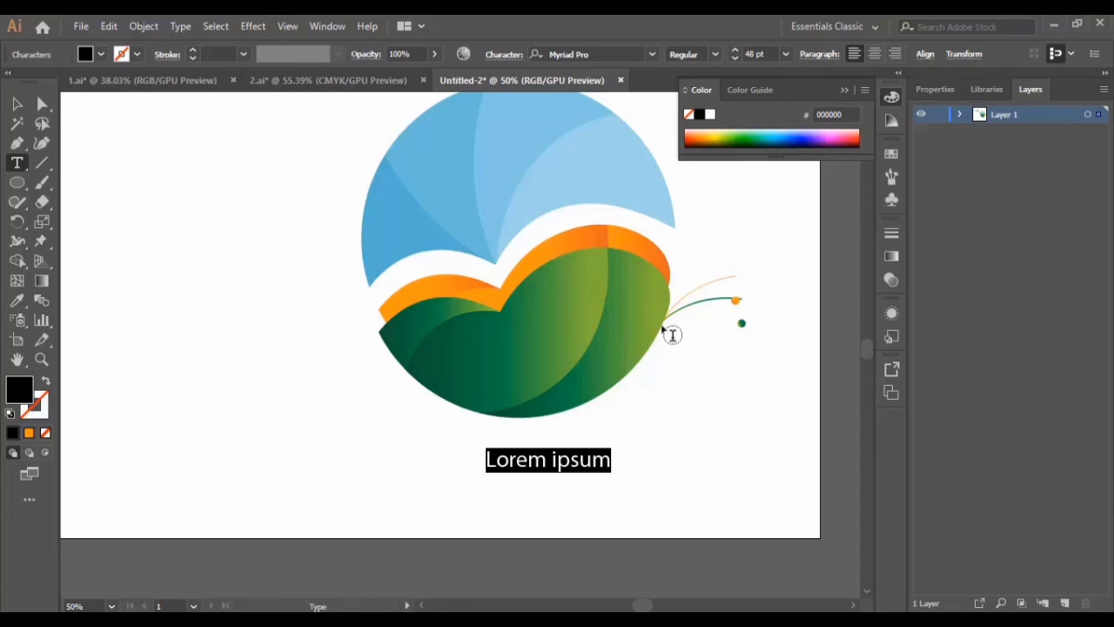
pyautogui.write('bu')
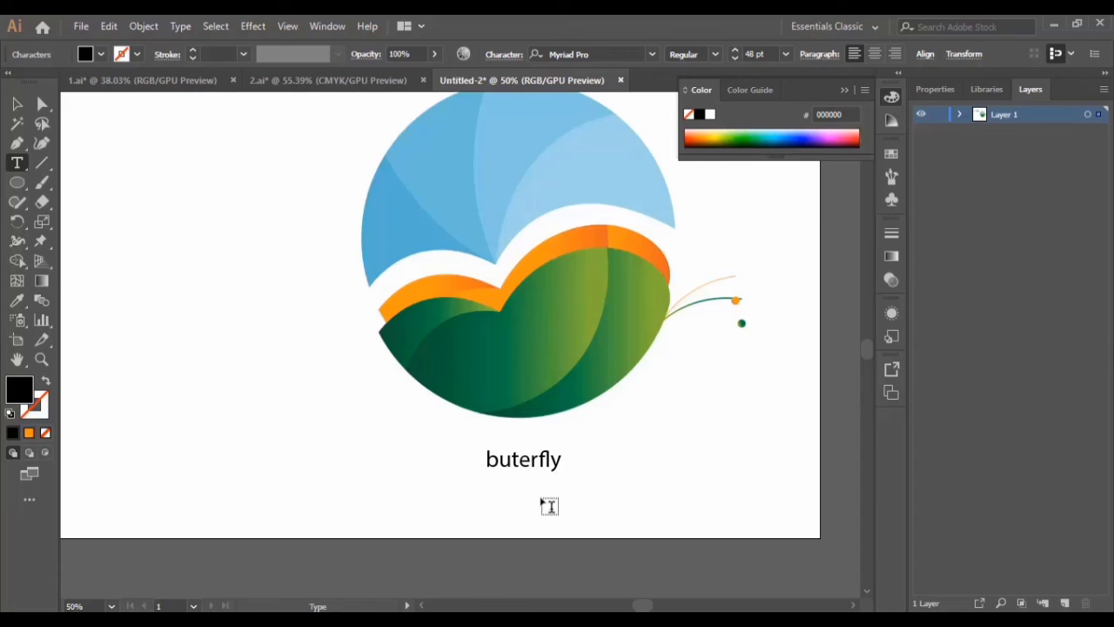
pyautogui.write('t')
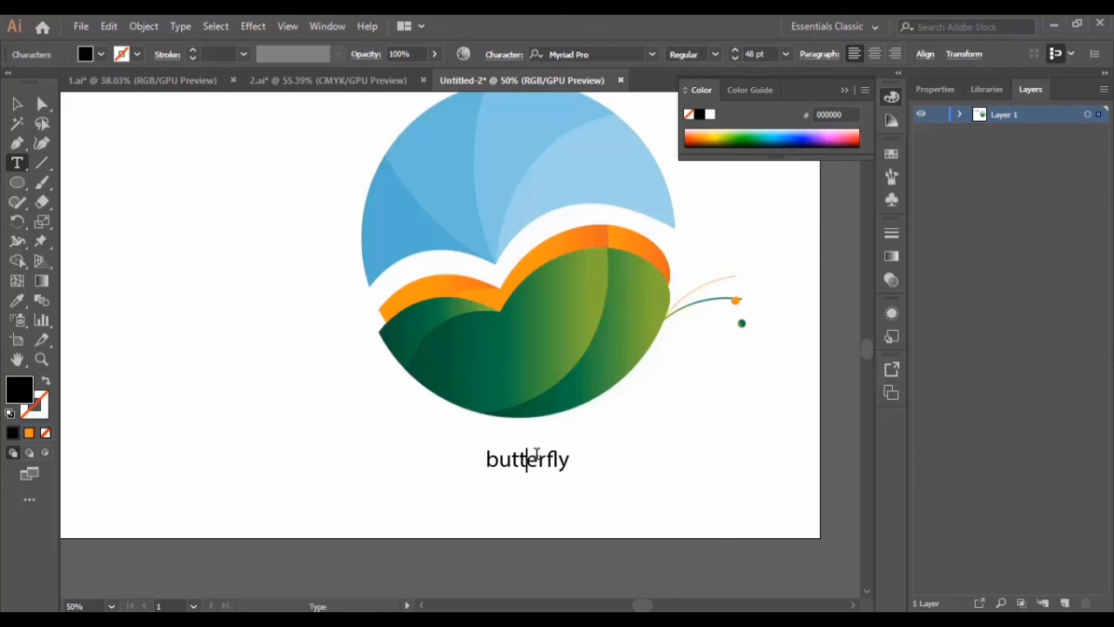
pyautogui.moveTo(486, 459); pyautogui.dragTo(654, 473)
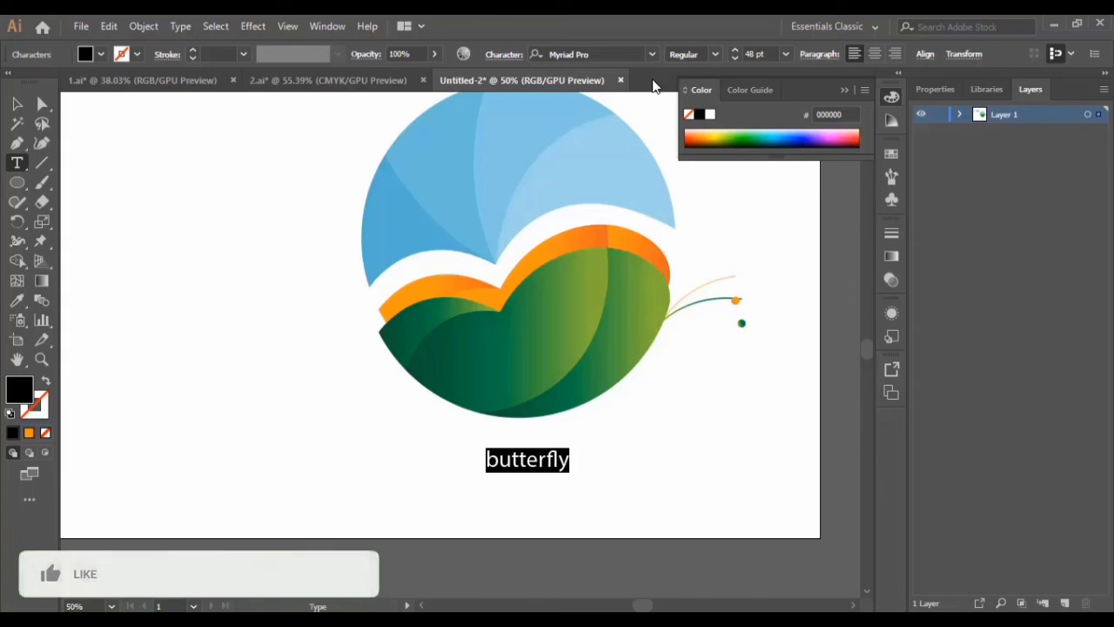
# Step: Set 'butterfly' in Back to Black Demo, enlarge it to about 130 pt, and centre it under the logo
pyautogui.click(611, 54)
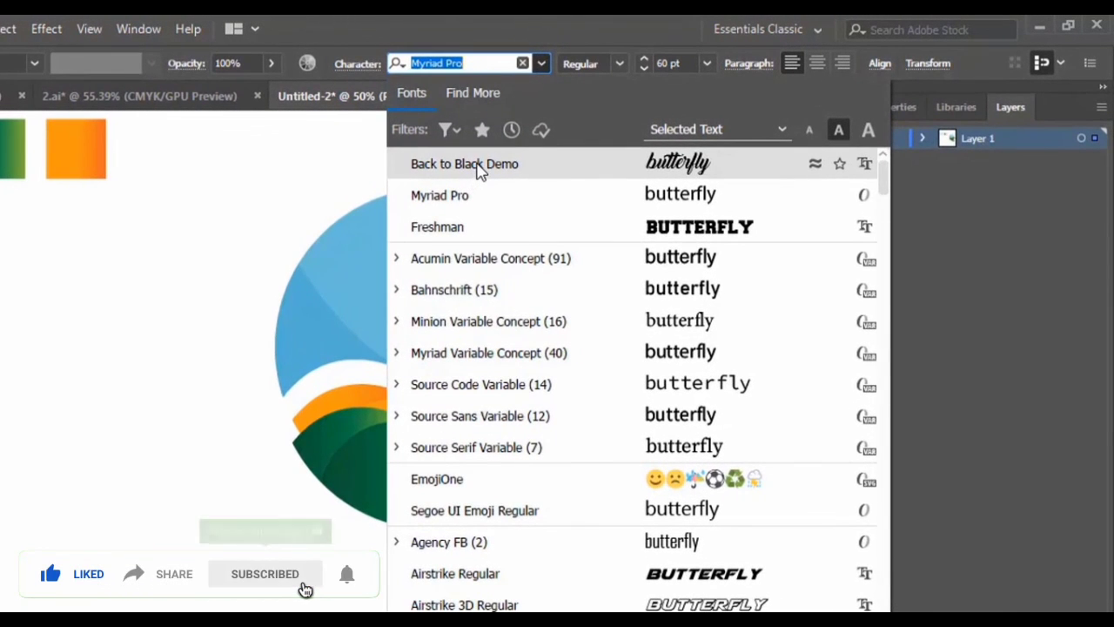
pyautogui.click(477, 174)
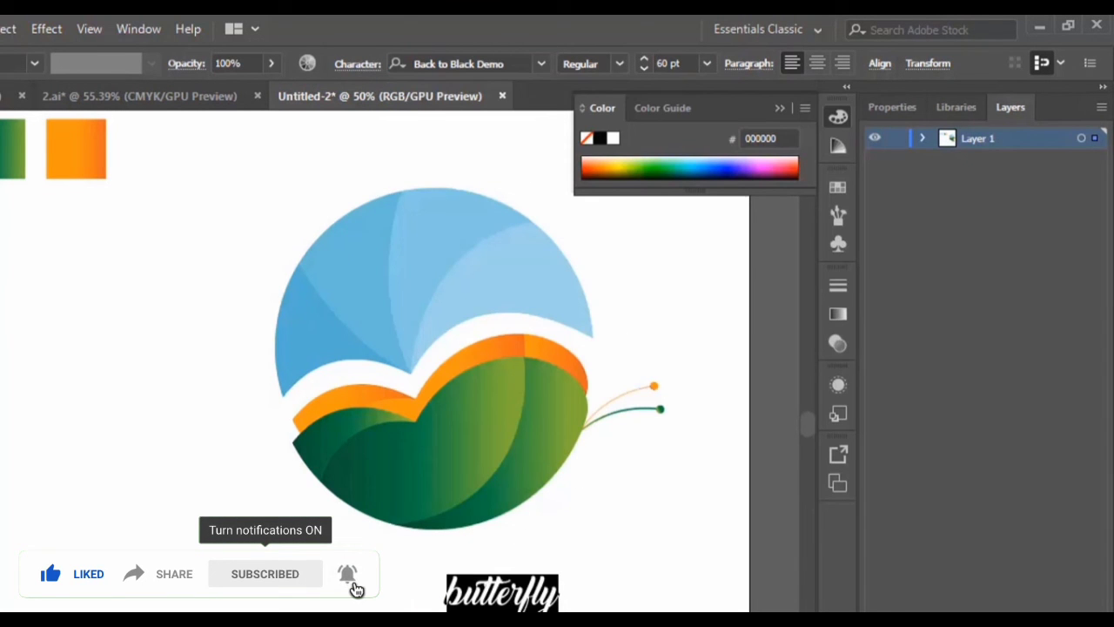
pyautogui.press('Escape')
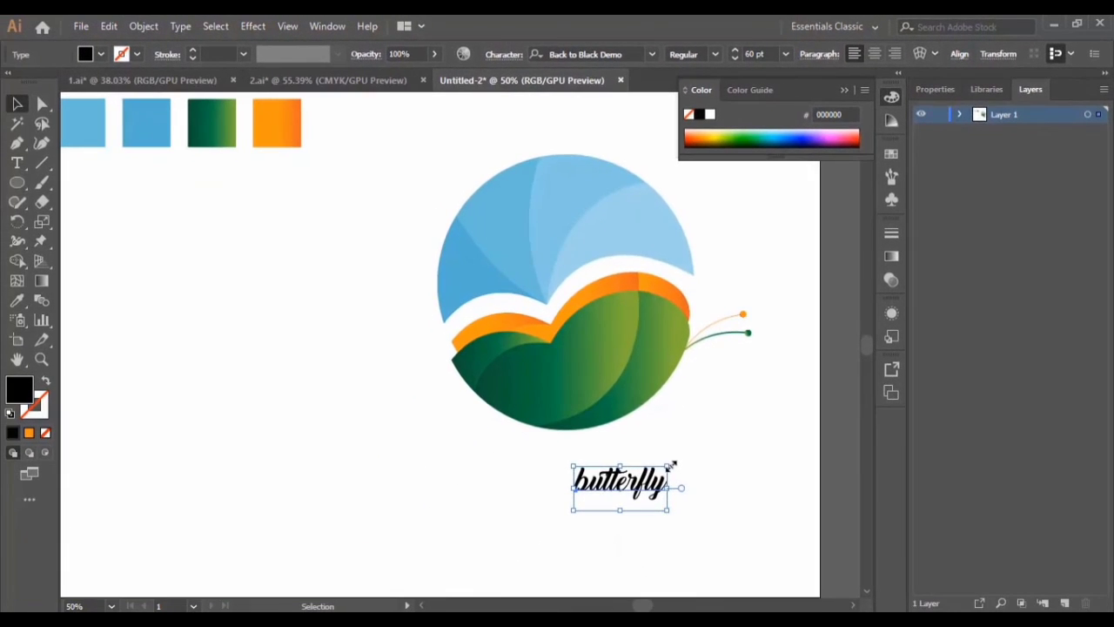
pyautogui.moveTo(671, 465); pyautogui.dragTo(708, 411)
pyautogui.moveTo(778, 339); pyautogui.dragTo(777, 339)
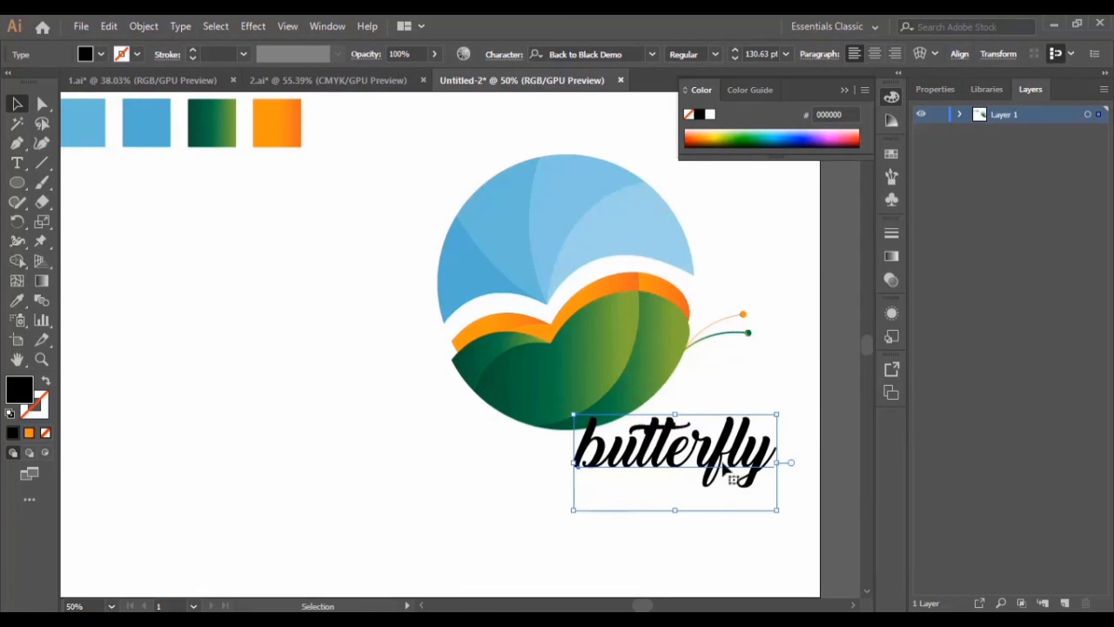
pyautogui.moveTo(724, 457); pyautogui.dragTo(627, 483)
pyautogui.click(763, 453)
# Step: Close the floating Color panel and check the finished logo with its 'butterfly' caption
pyautogui.click(783, 217)
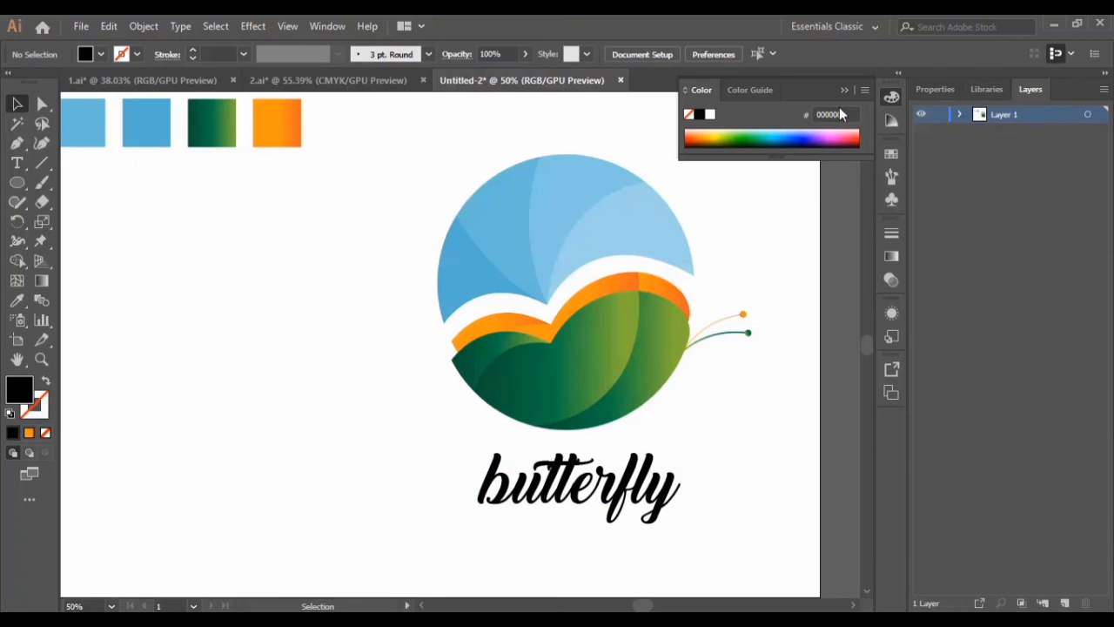
pyautogui.click(849, 91)
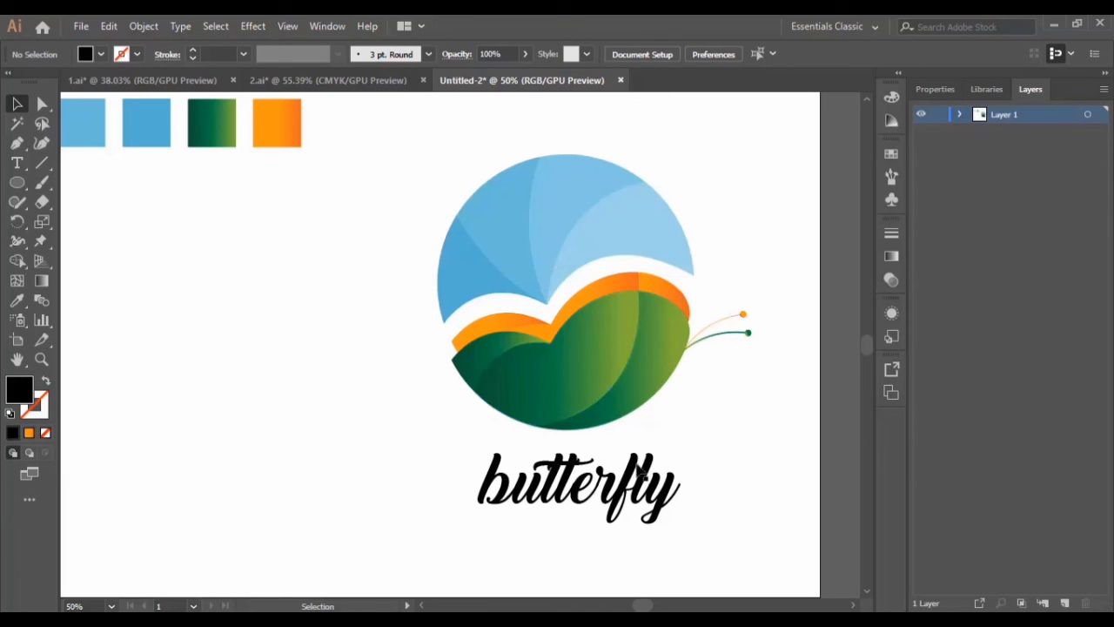
pyautogui.moveTo(478, 214); pyautogui.dragTo(734, 505)
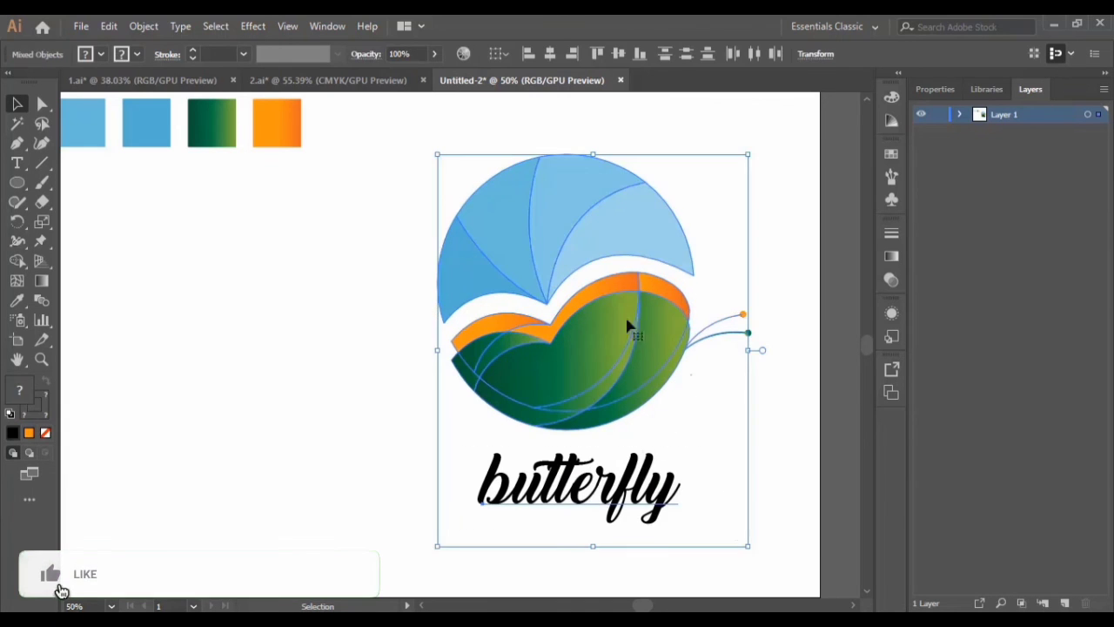
pyautogui.click(757, 442)
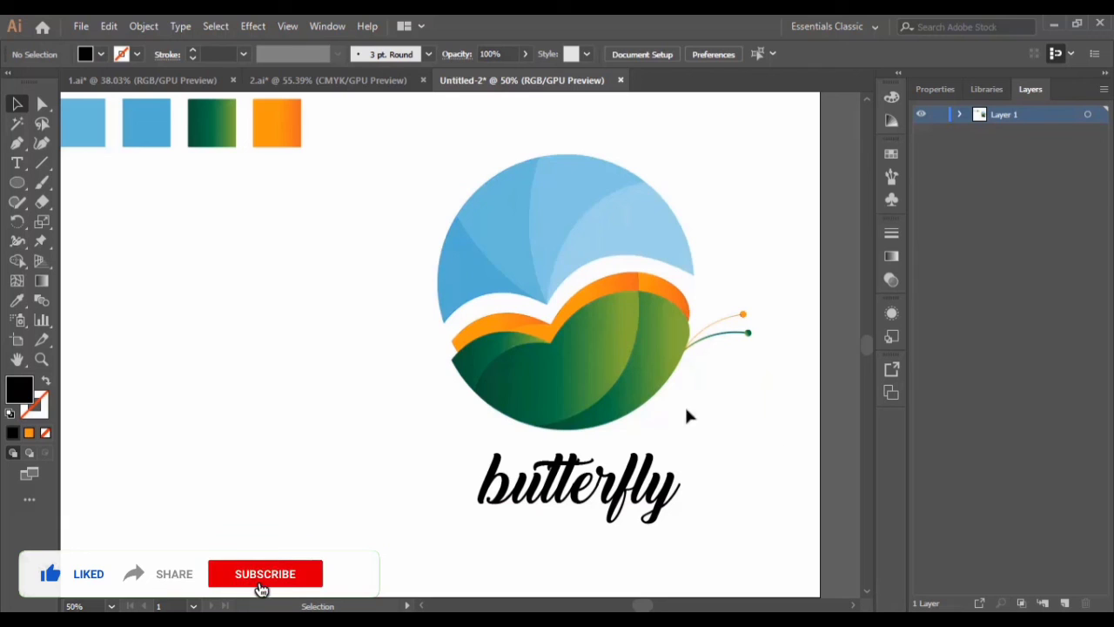